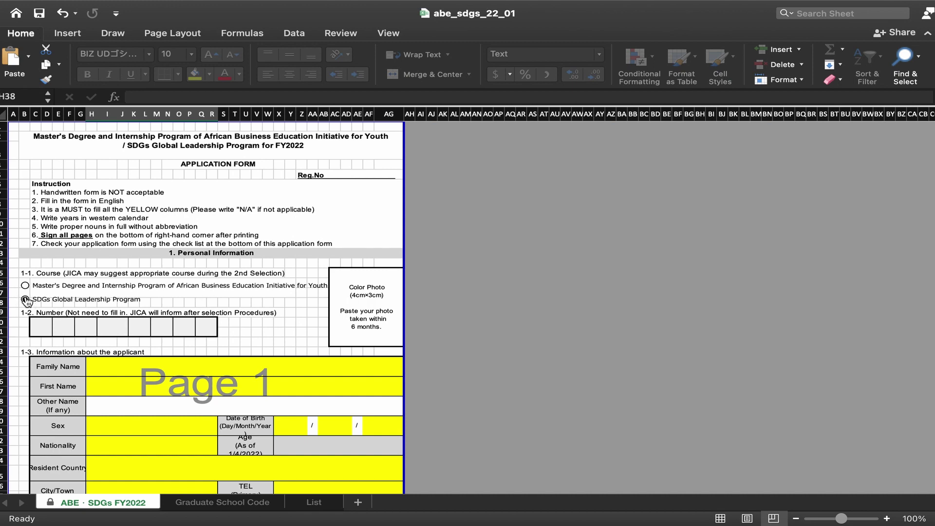
# Step: Select the SDGs Global Leadership Program option under 1-1. Course
pyautogui.click(25, 300)
pyautogui.scroll(-5, 36, 306)
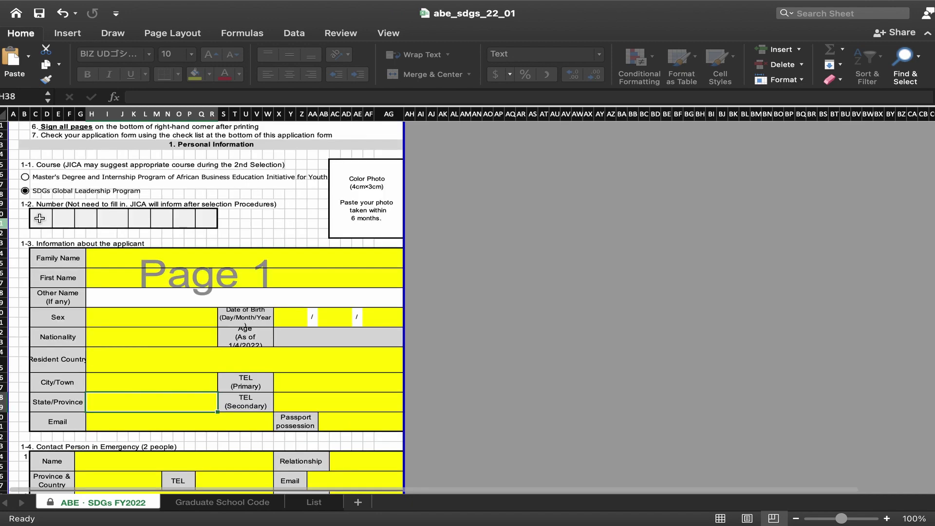
pyautogui.scroll(-1, 245, 239)
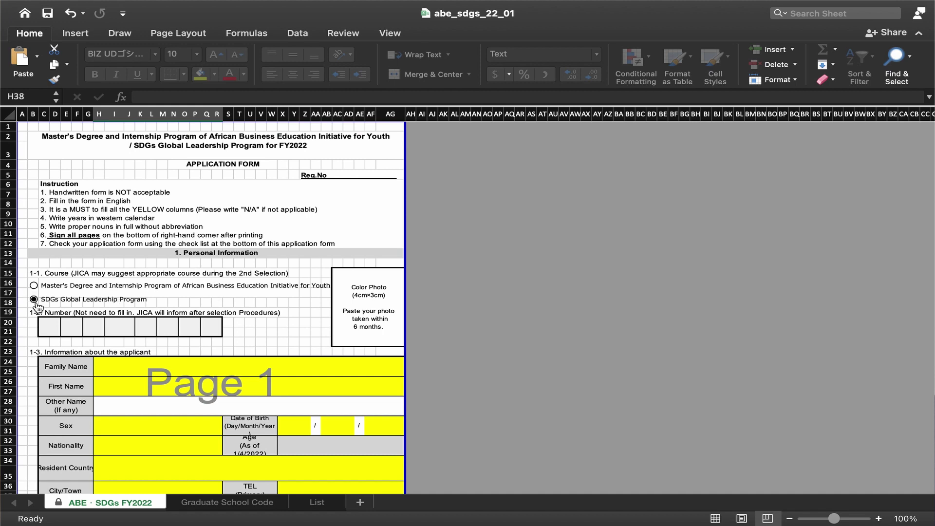
pyautogui.click(35, 299)
pyautogui.click(34, 300)
pyautogui.scroll(-5, 45, 305)
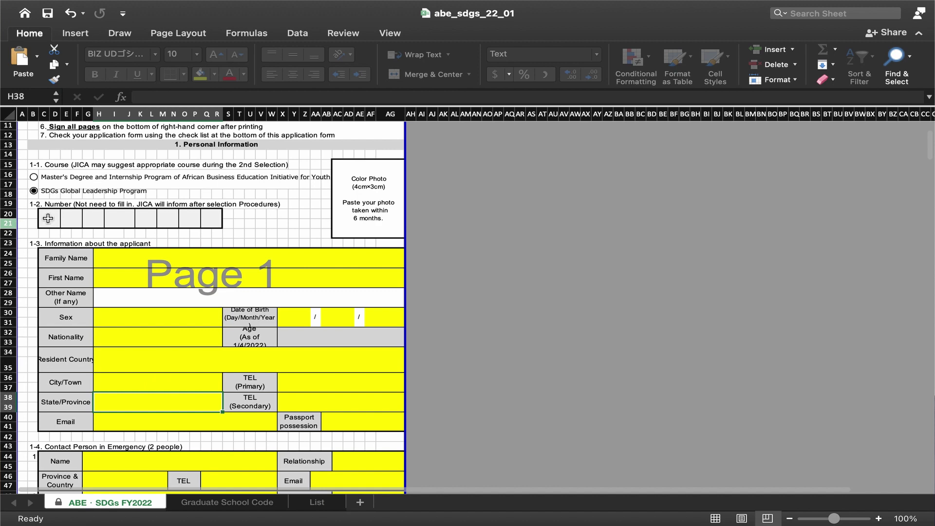
pyautogui.scroll(-1, 248, 239)
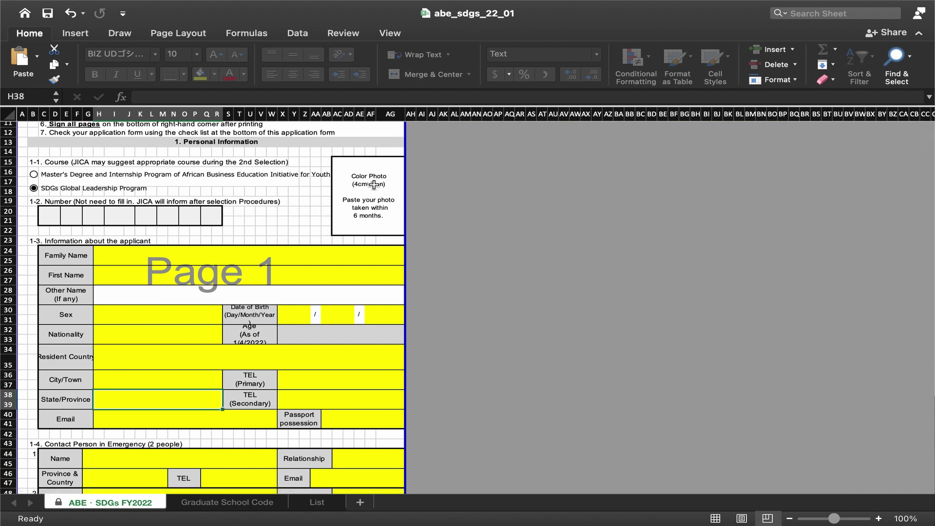
# Step: Select the colour photo box, then move to the Family Name cell H24
pyautogui.click(384, 217)
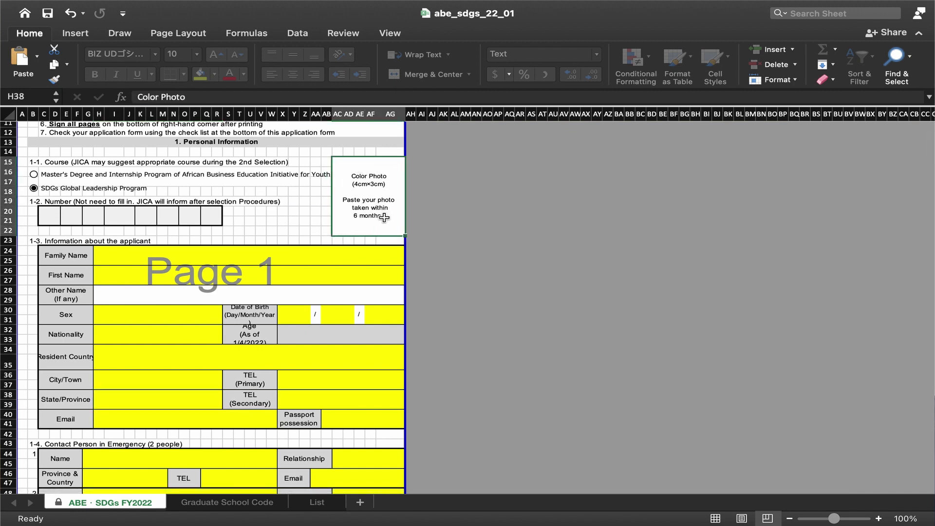
pyautogui.click(304, 202)
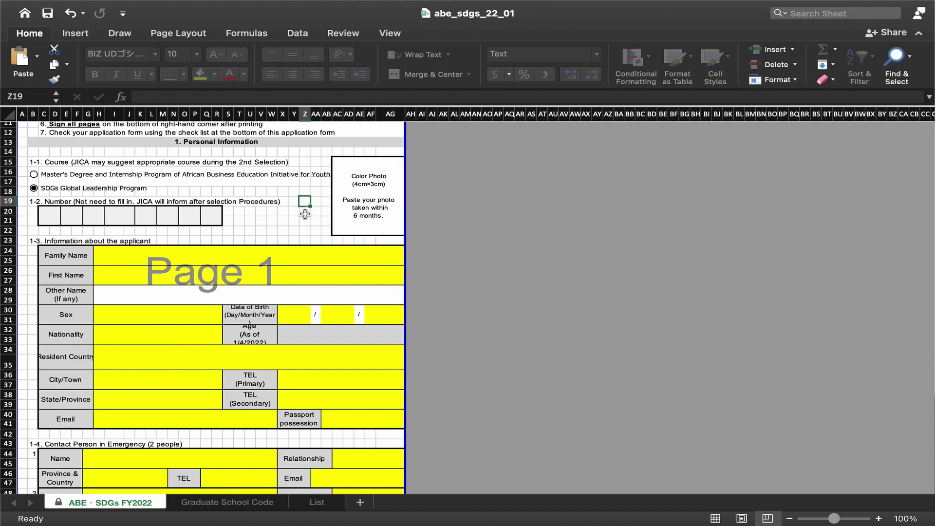
pyautogui.click(363, 215)
pyautogui.click(178, 257)
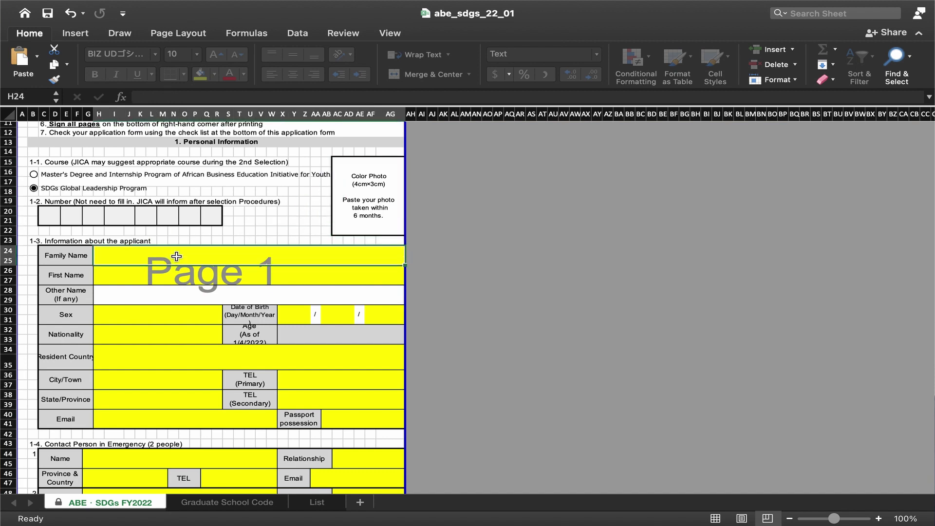
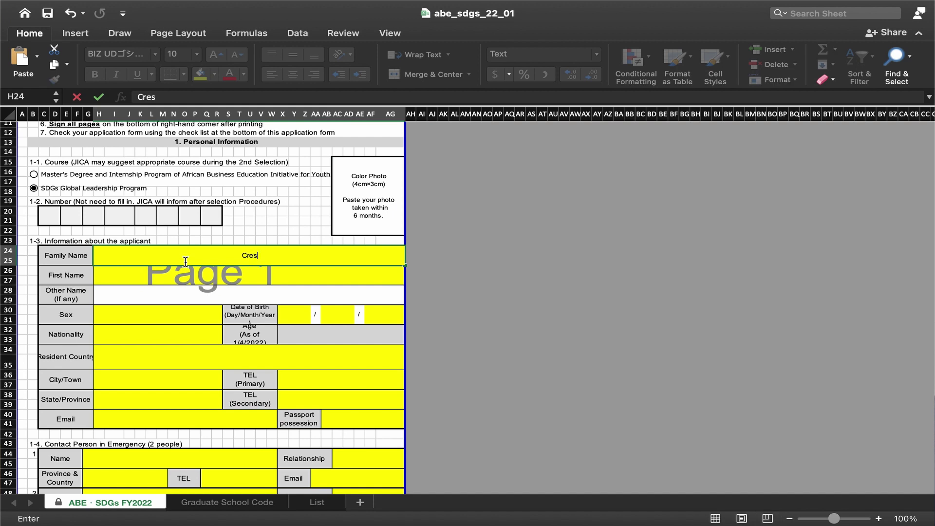
# Step: Enter the applicant's family name in H24 and first name in H26, correcting typos
pyautogui.press('XF86AudioLowerVolume')
pyautogui.click(180, 280)
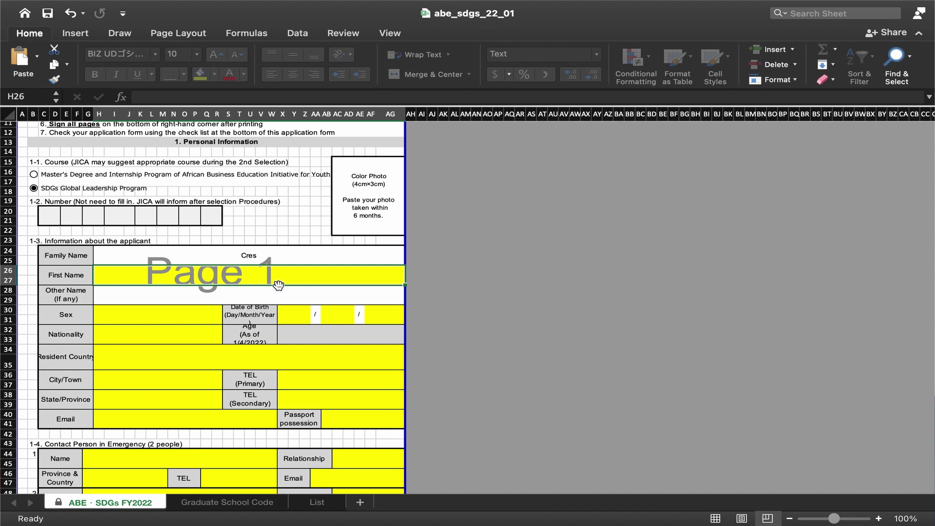
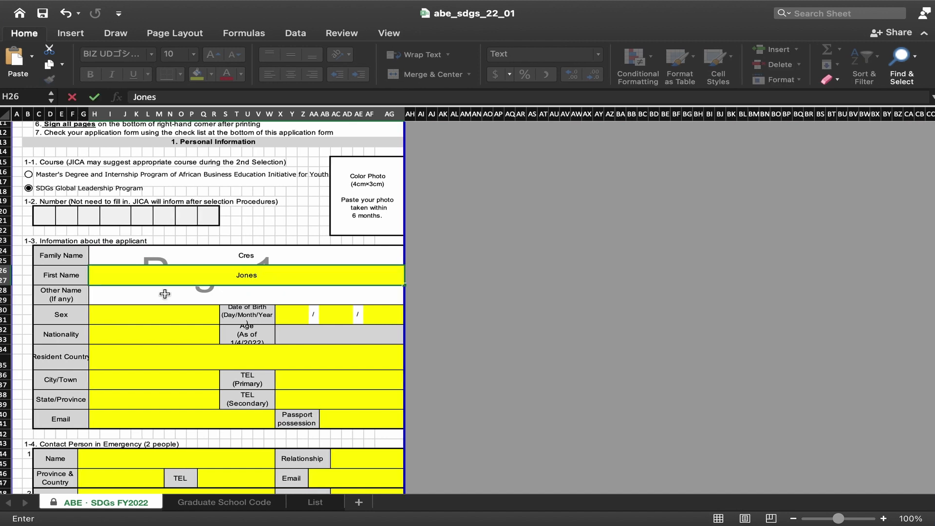
pyautogui.write('nes')
pyautogui.click(199, 297)
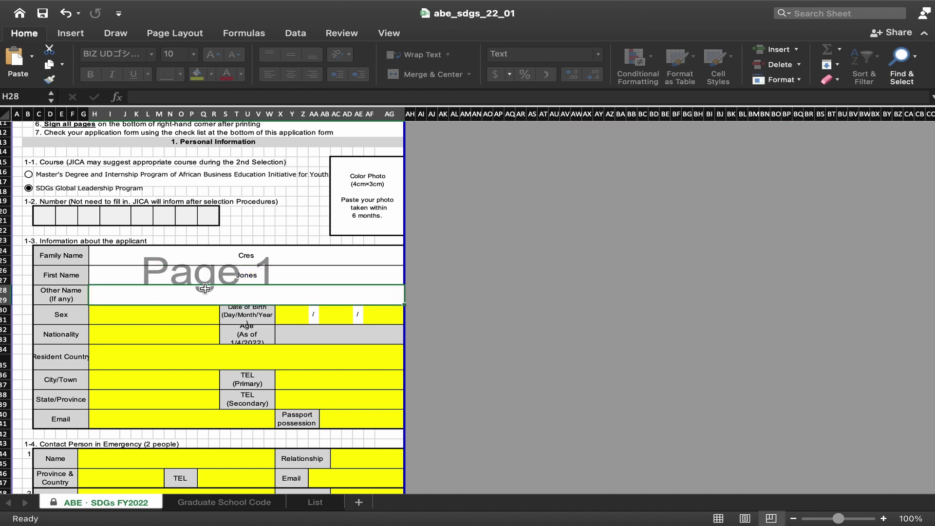
pyautogui.click(171, 315)
# Step: Set the applicant's Sex to Male from the H30 dropdown
pyautogui.click(225, 310)
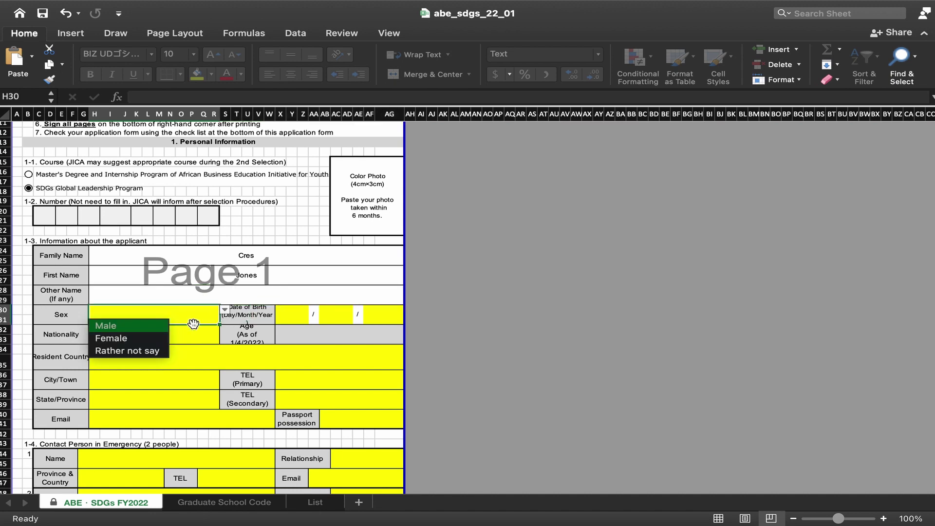
pyautogui.click(139, 323)
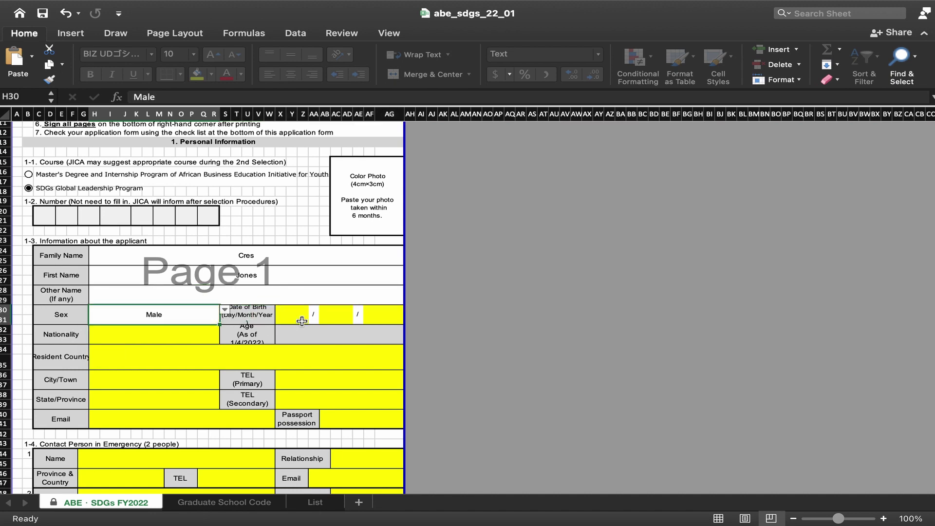
pyautogui.click(132, 340)
pyautogui.click(300, 315)
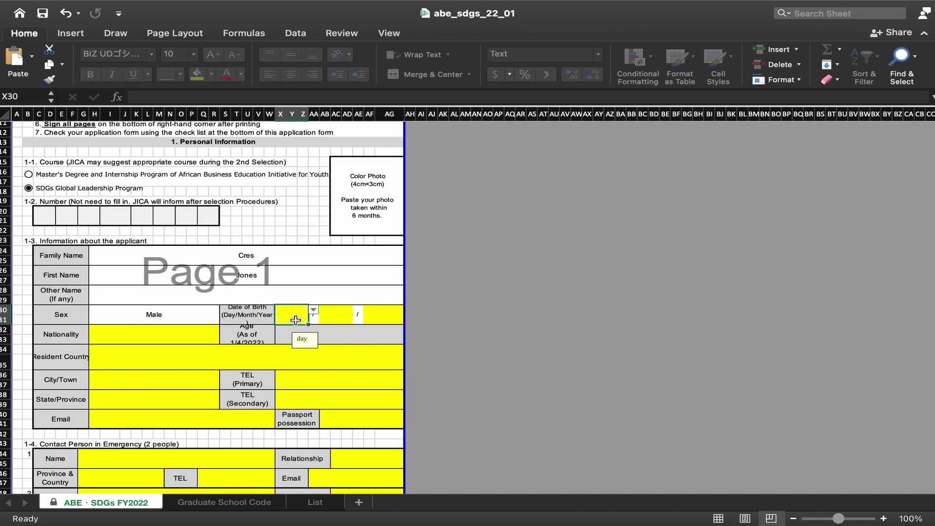
pyautogui.write('23')
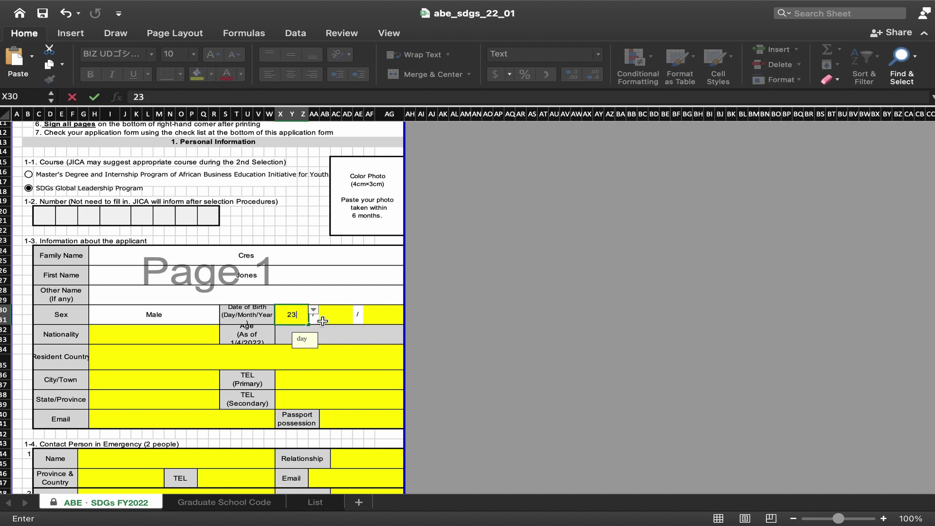
pyautogui.click(334, 317)
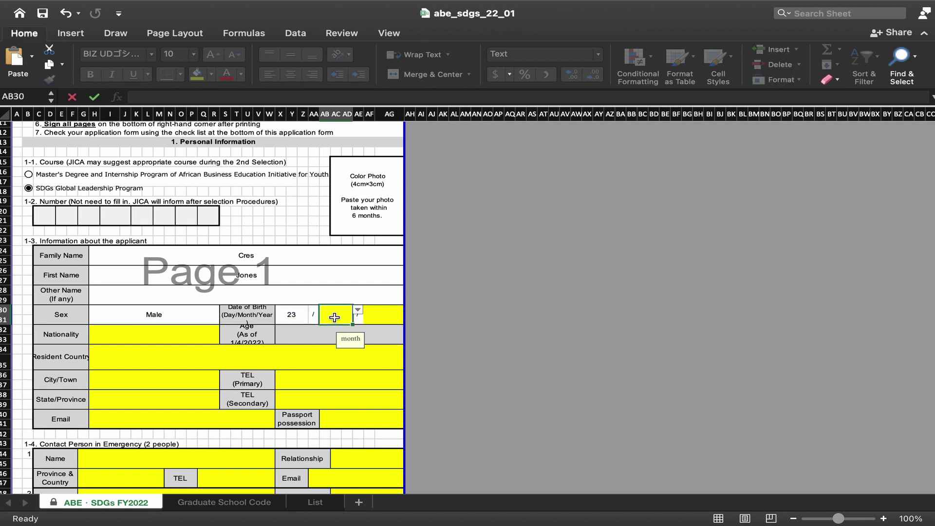
pyautogui.click(358, 310)
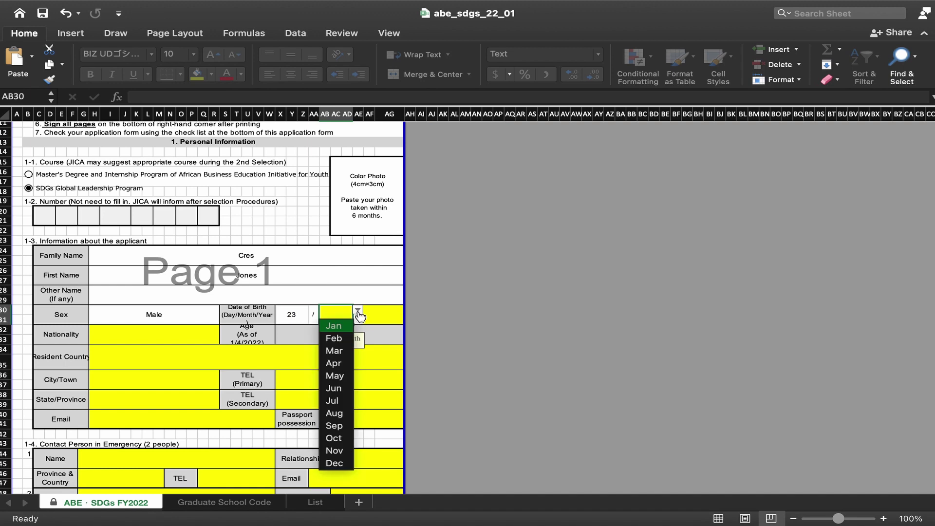
pyautogui.click(337, 328)
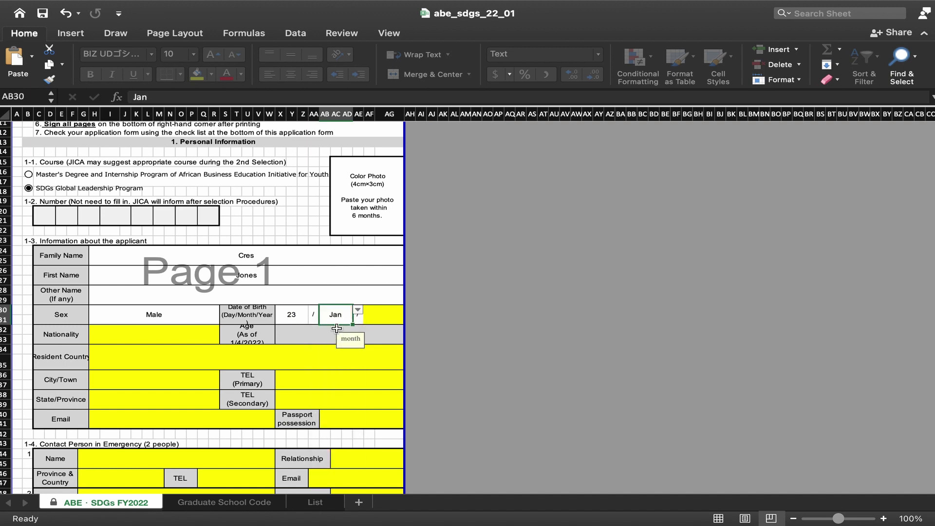
pyautogui.click(384, 312)
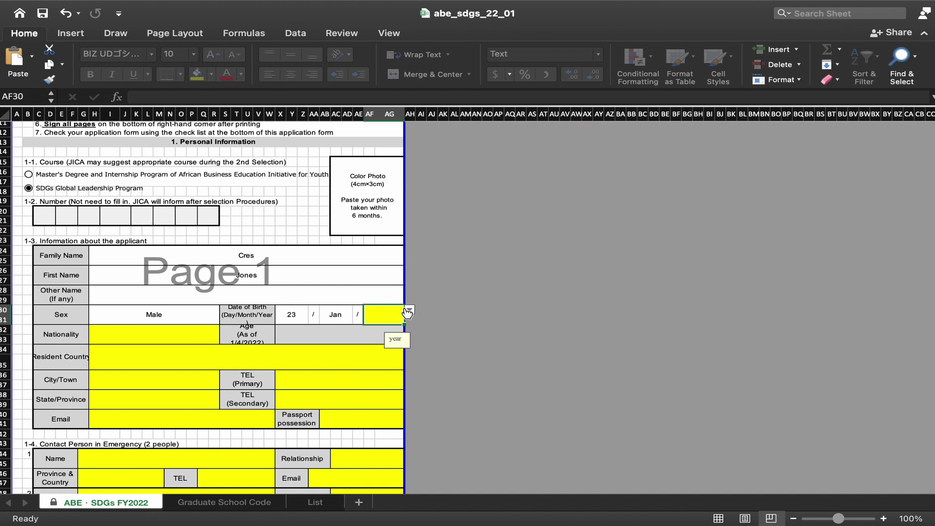
pyautogui.click(410, 311)
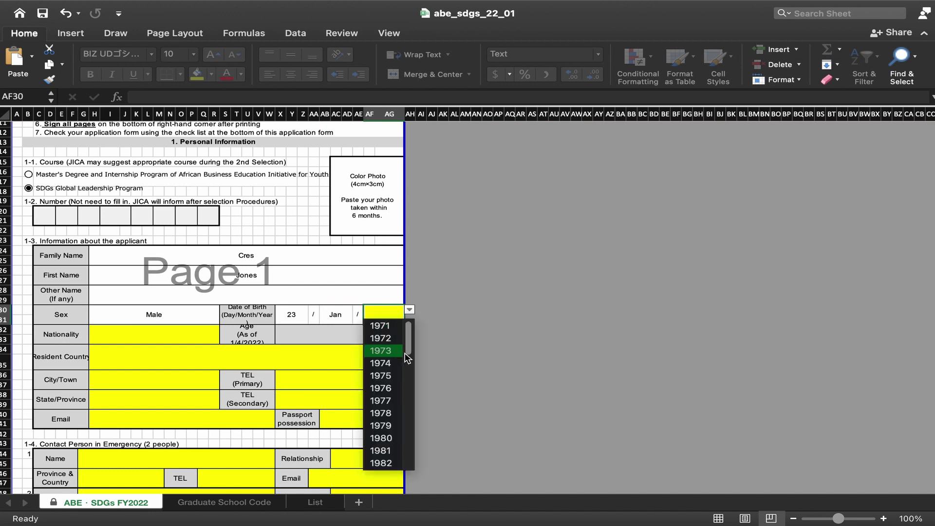
pyautogui.scroll(-5, 392, 382)
pyautogui.scroll(-3, 392, 382)
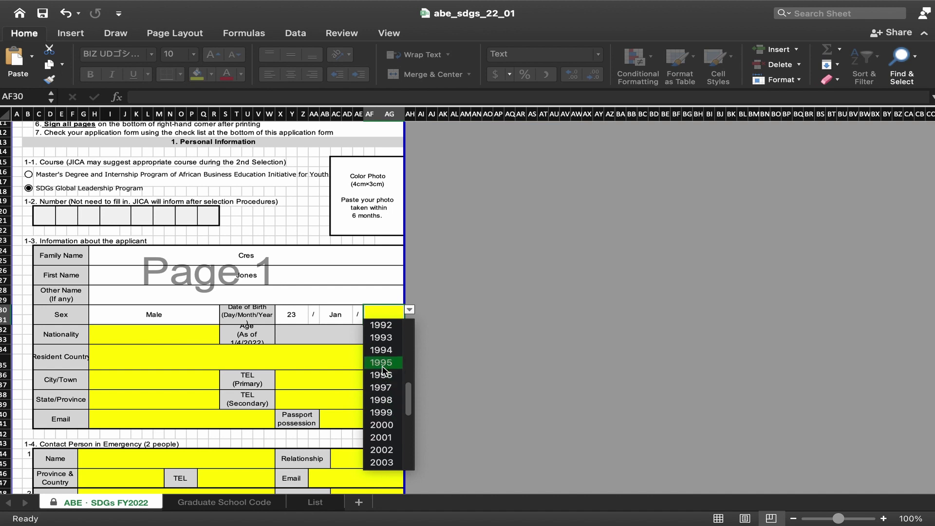
# Step: Choose 1993 as the birth year and enter Philippines as nationality
pyautogui.click(381, 339)
pyautogui.click(169, 343)
pyautogui.write('Manila')
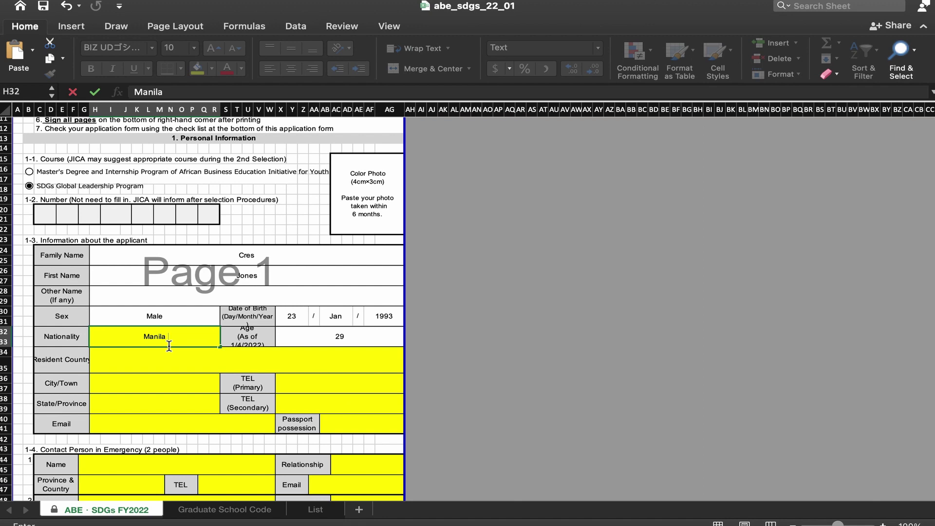
pyautogui.press('BackSpace')
pyautogui.press('BackSpace')
pyautogui.press('BackSpace')
pyautogui.press('BackSpace')
pyautogui.press('BackSpace')
pyautogui.press('BackSpace')
pyautogui.write('Philippines')
# Step: Enter France as the resident country, correcting its capital letter
pyautogui.click(216, 365)
pyautogui.write('france')
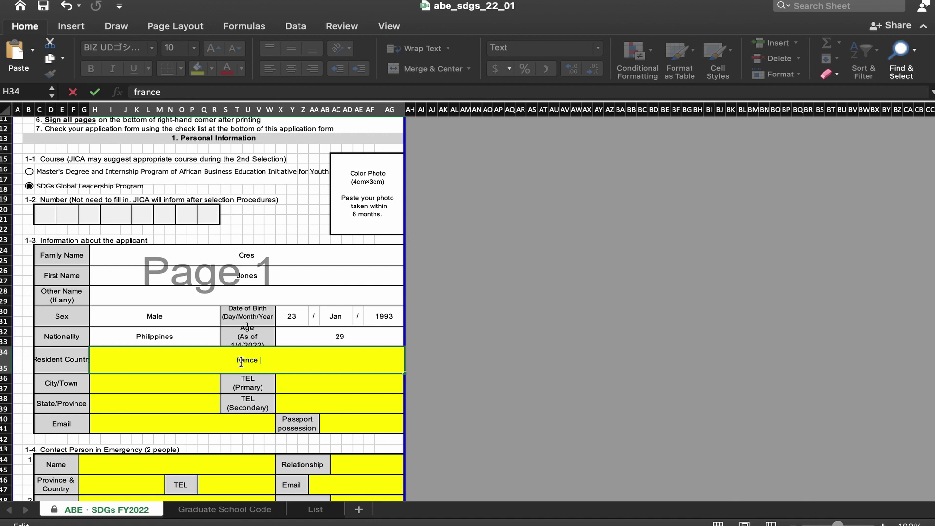
pyautogui.press('BackSpace')
pyautogui.write('F')
pyautogui.click(142, 391)
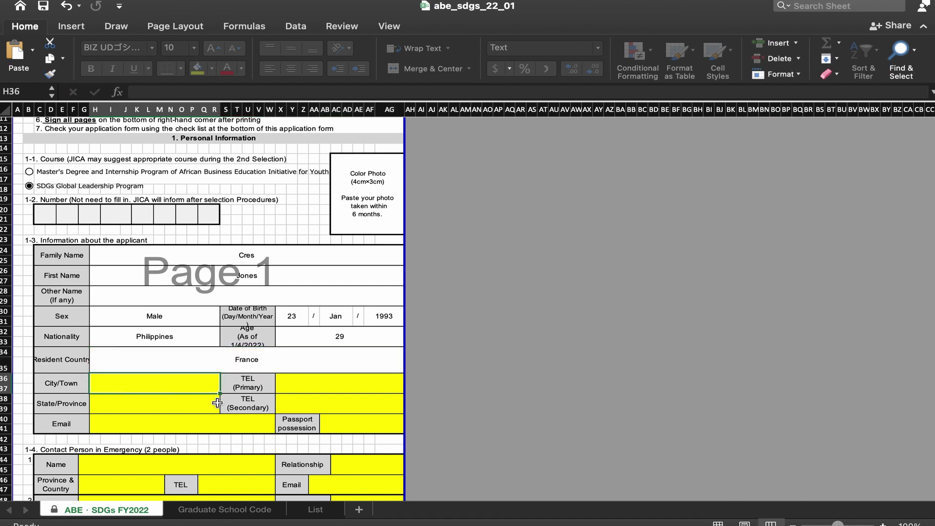
pyautogui.click(311, 393)
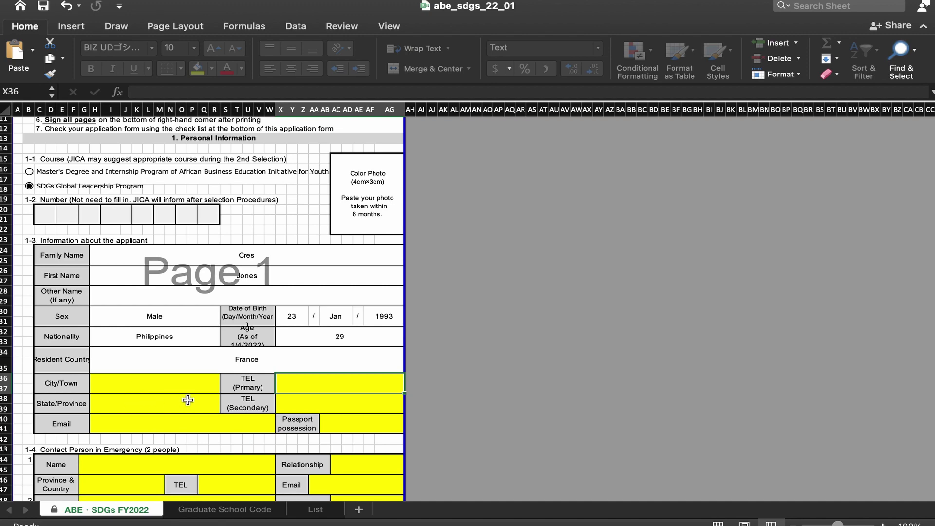
pyautogui.scroll(-1, 188, 398)
pyautogui.scroll(-3, 188, 399)
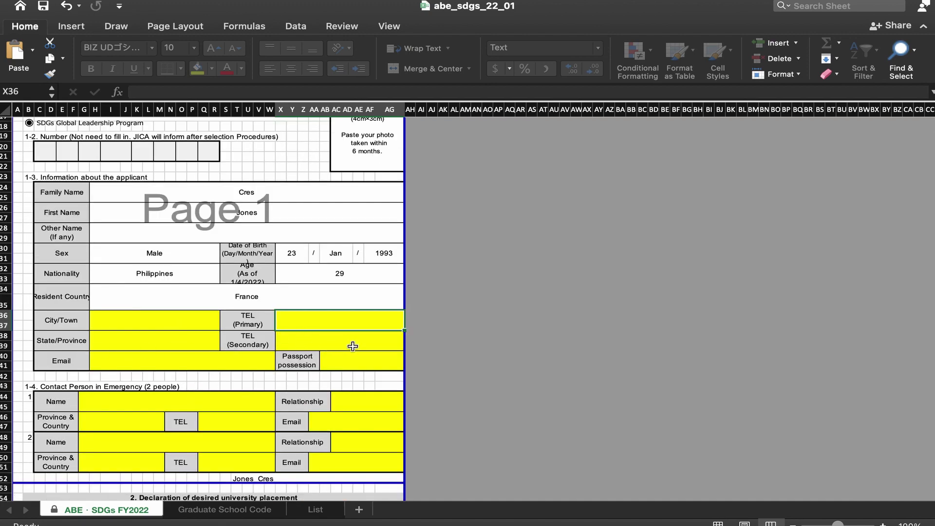
pyautogui.click(175, 357)
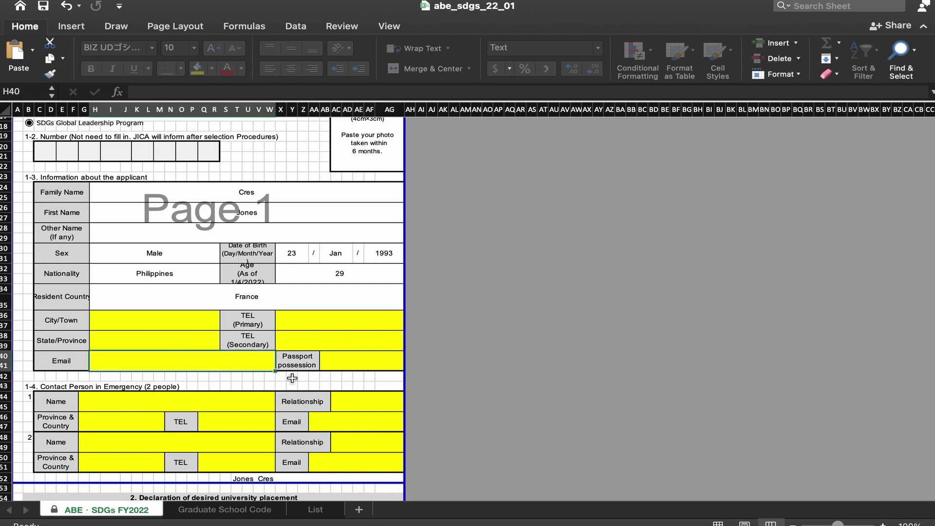
pyautogui.click(347, 360)
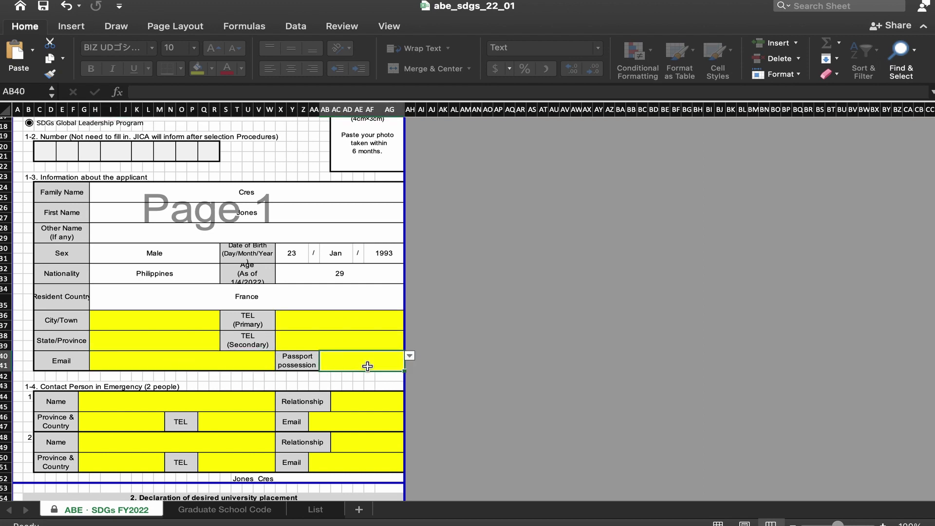
pyautogui.click(410, 357)
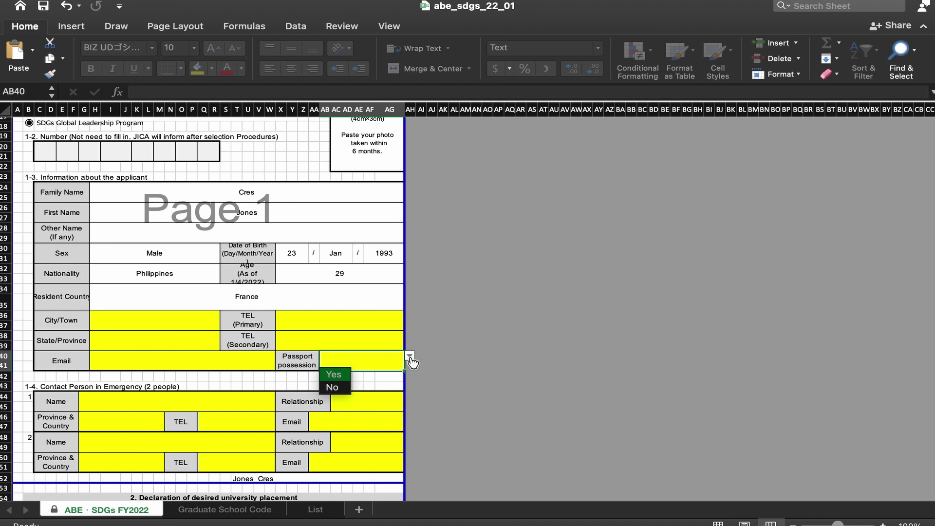
pyautogui.click(335, 376)
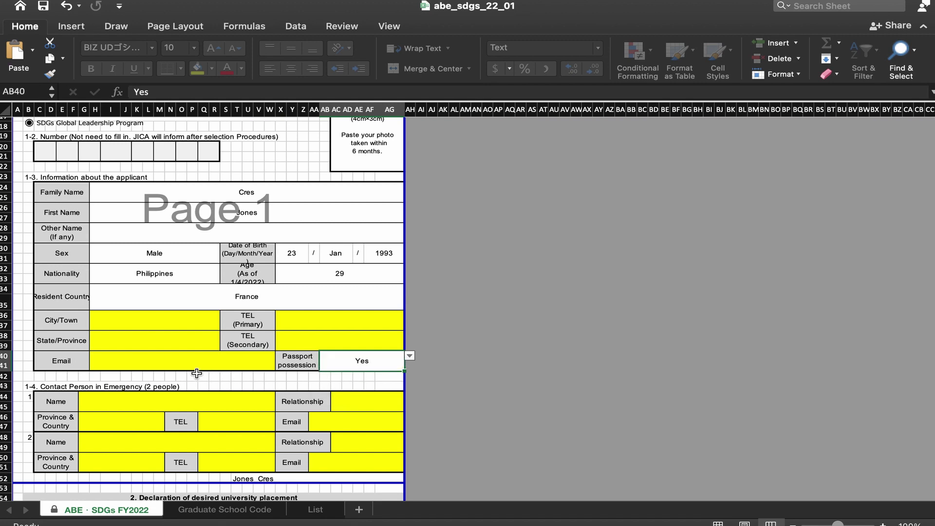
pyautogui.scroll(-2, 215, 354)
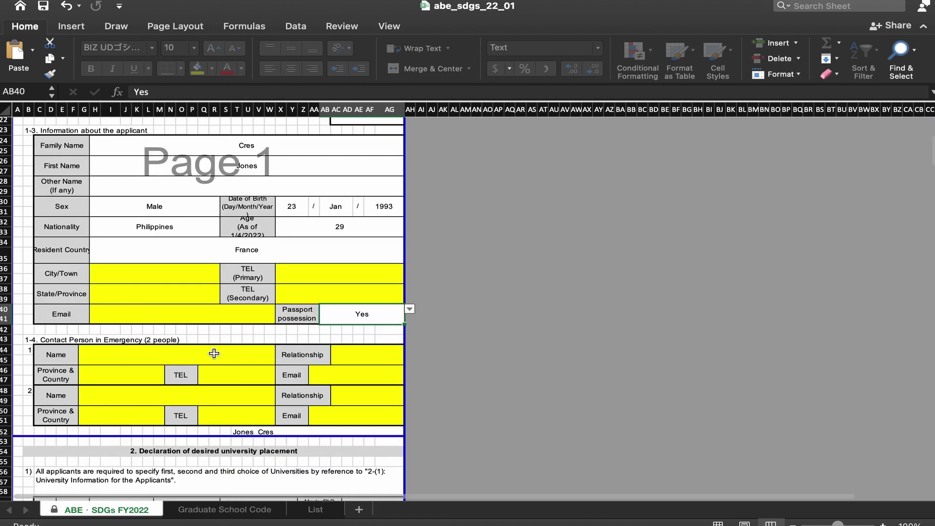
pyautogui.scroll(-1, 166, 350)
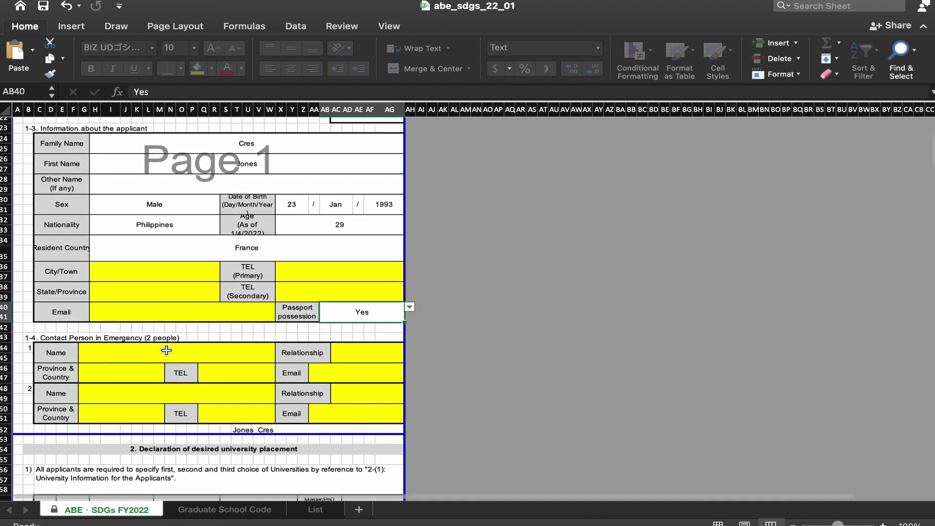
pyautogui.scroll(-1, 166, 351)
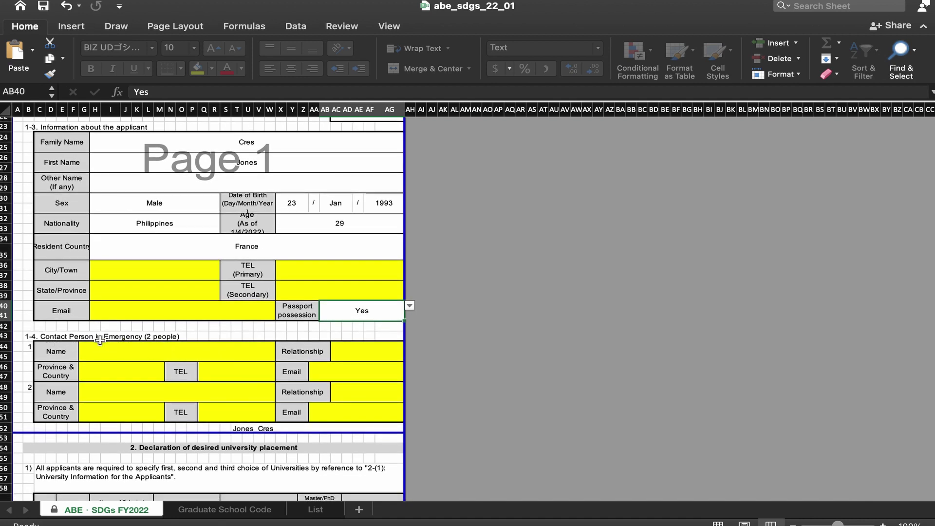
pyautogui.click(131, 353)
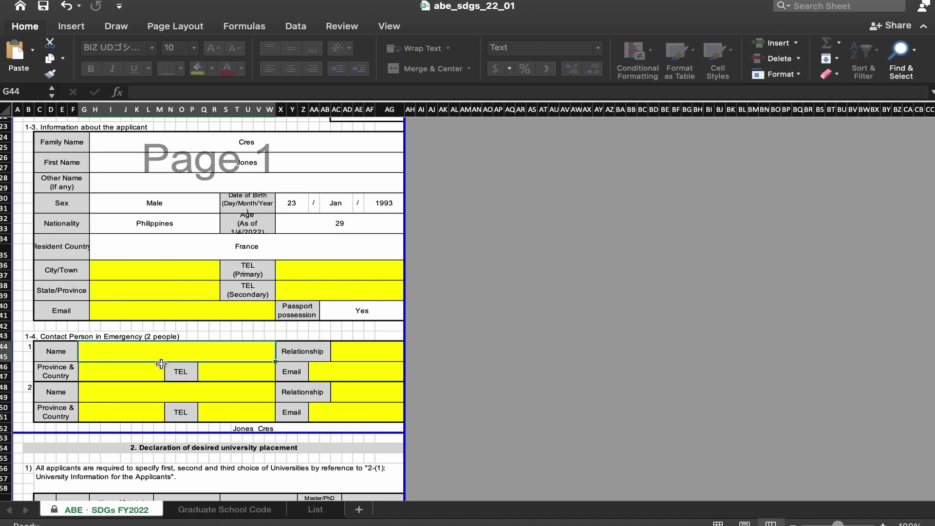
# Step: Enter the first emergency contact's name in G44 and set the relationship to Brother
pyautogui.write('James')
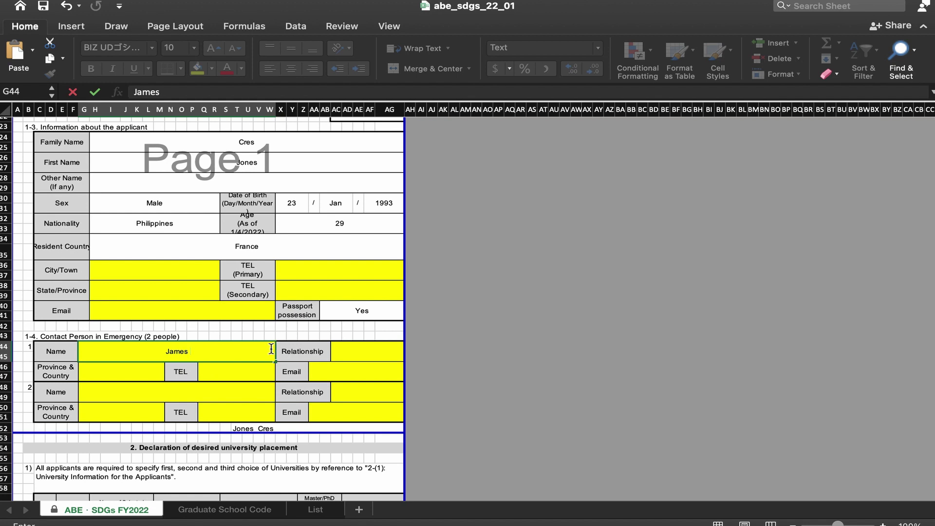
pyautogui.click(344, 354)
pyautogui.click(410, 348)
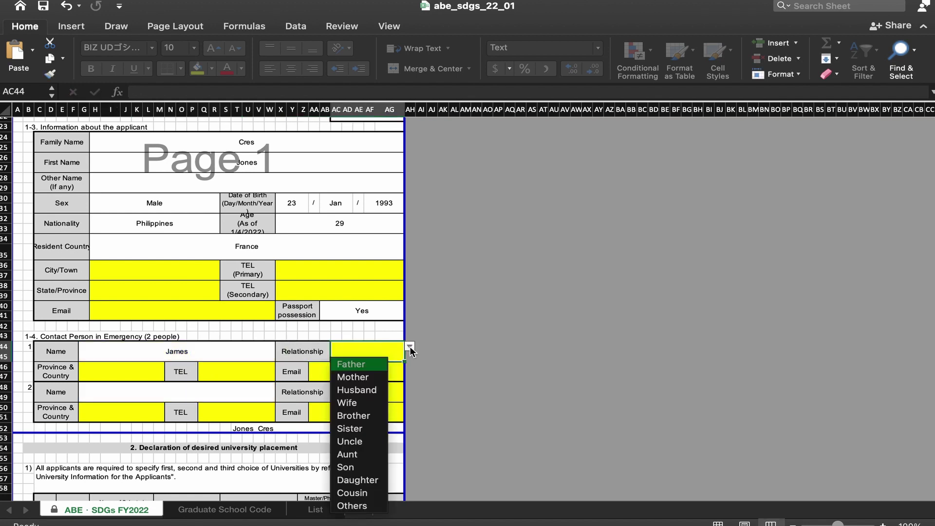
pyautogui.click(360, 417)
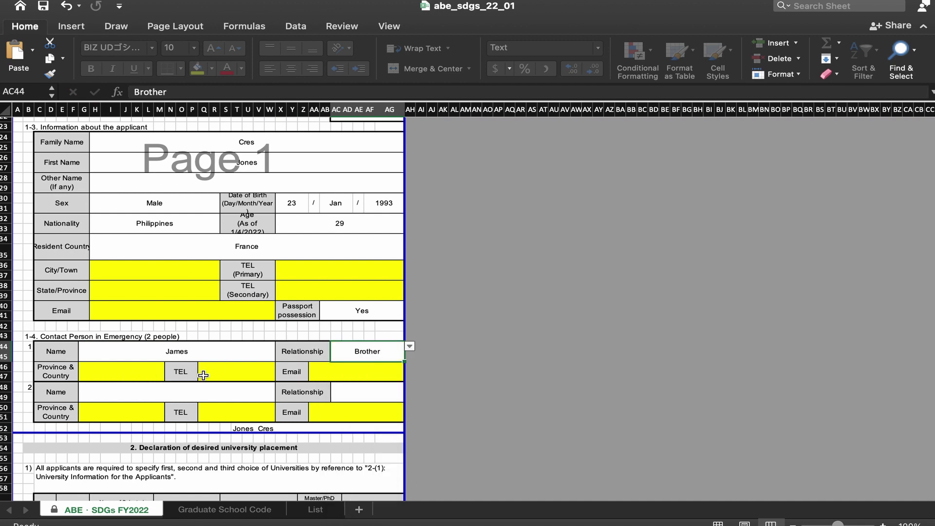
pyautogui.press('XF86AudioRaiseVolume')
pyautogui.scroll(-3, 231, 395)
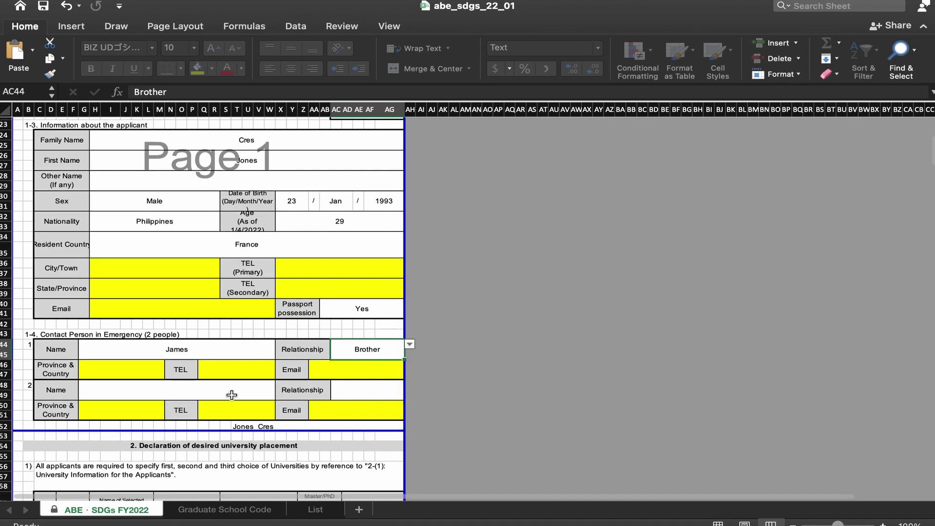
pyautogui.scroll(-2, 235, 398)
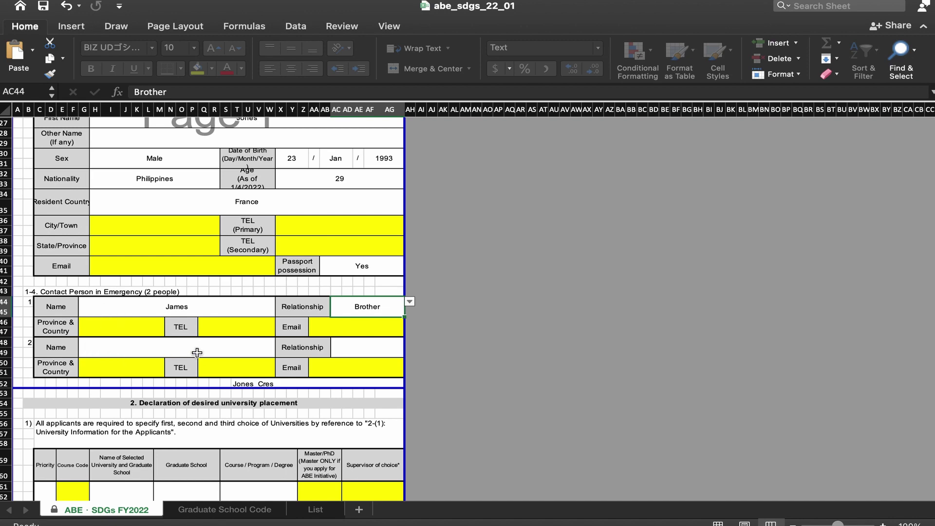
pyautogui.scroll(-5, 214, 369)
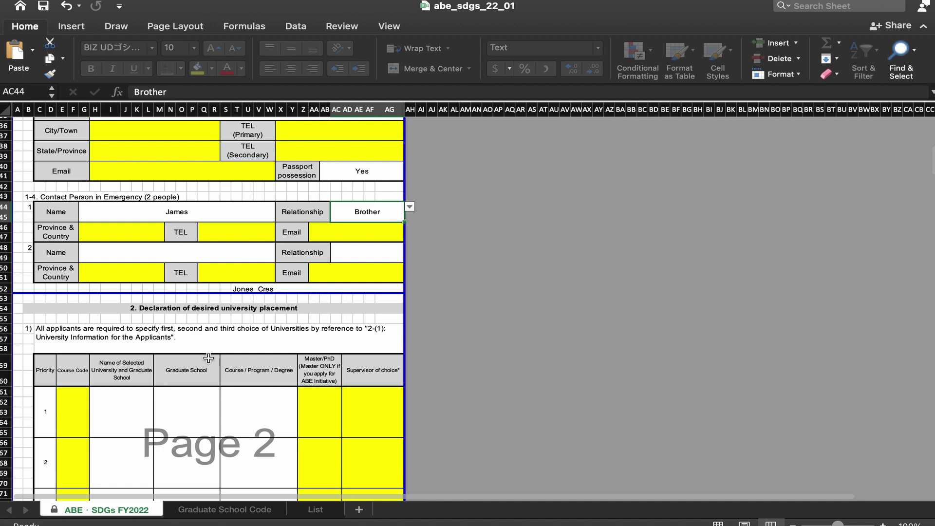
# Step: Scroll down to section 2 and switch to the Graduate School Code sheet
pyautogui.scroll(-2, 231, 332)
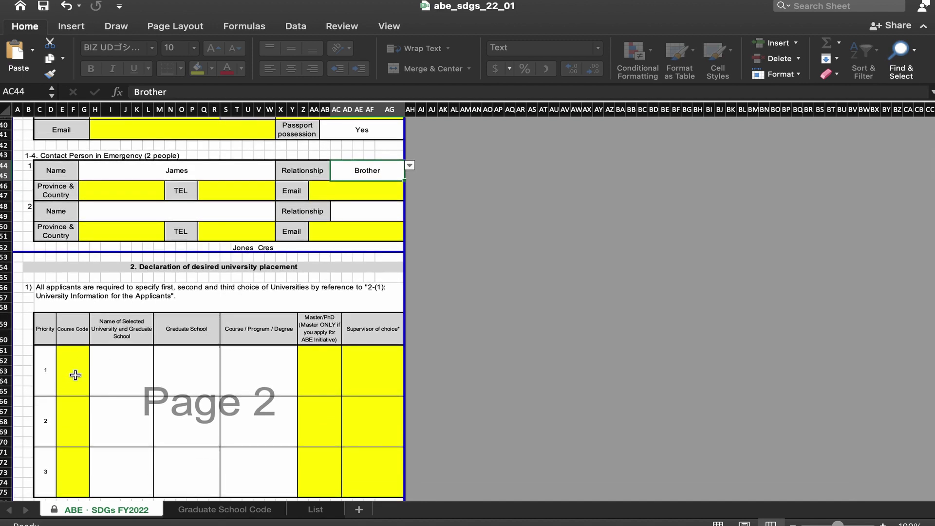
pyautogui.press('XF86AudioRaiseVolume')
pyautogui.press('XF86AudioRaiseVolume')
pyautogui.press('XF86AudioRaiseVolume')
pyautogui.scroll(-3, 154, 367)
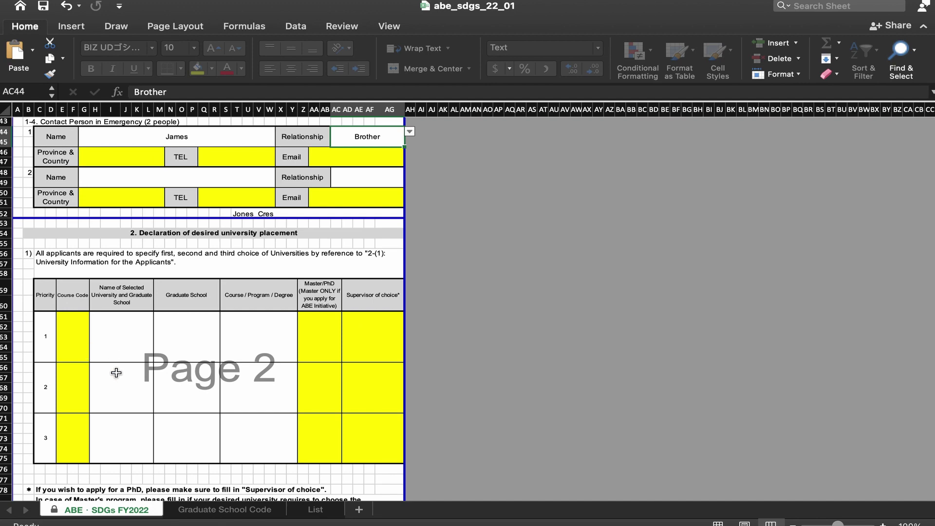
pyautogui.scroll(-2, 216, 362)
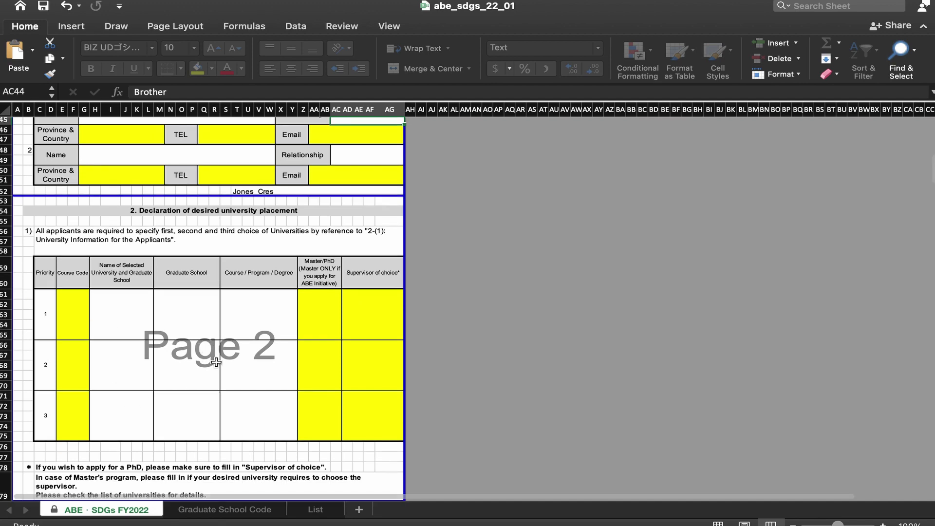
pyautogui.click(223, 509)
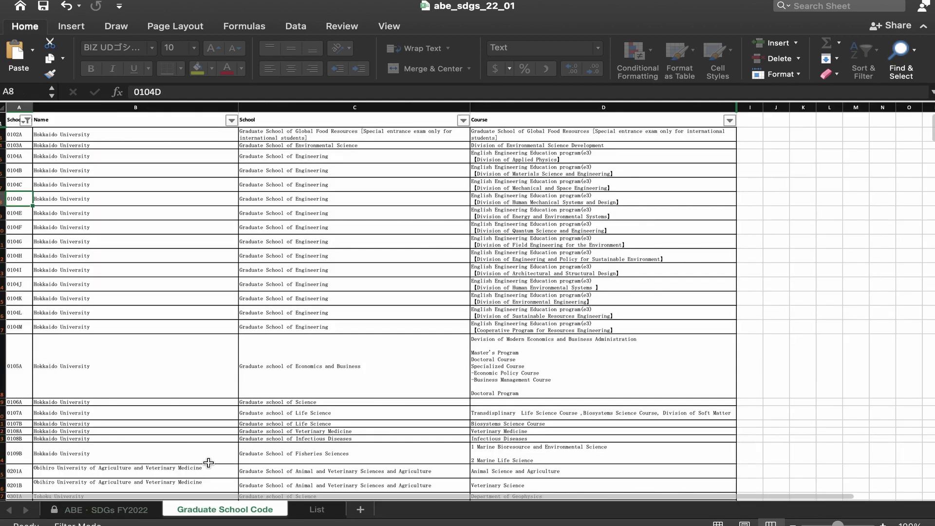
# Step: Scroll the Graduate School Code list and check codes 0102A and 0104A–0104C
pyautogui.scroll(-20, 267, 356)
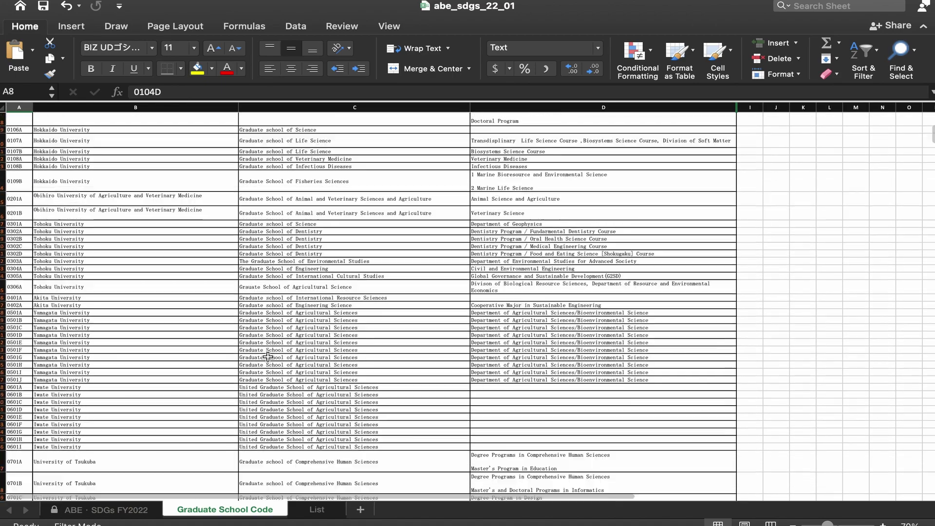
pyautogui.scroll(-20, 269, 358)
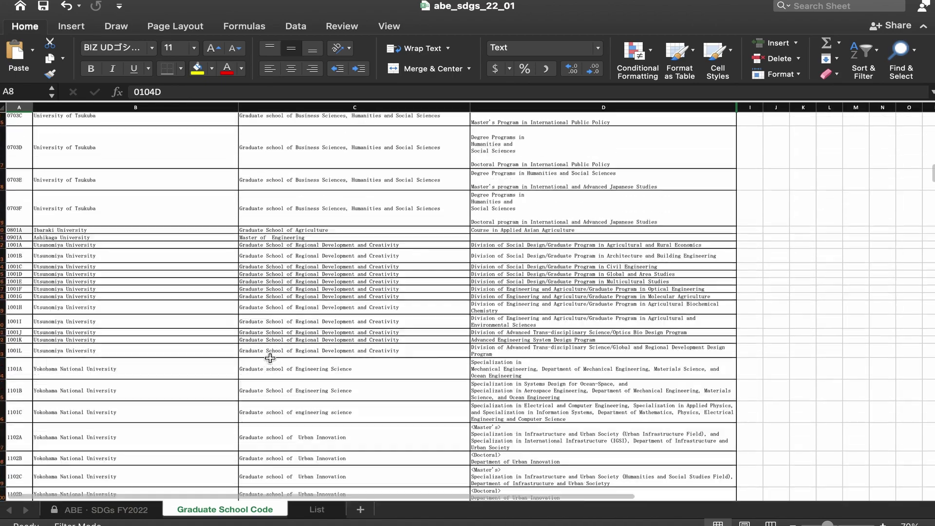
pyautogui.scroll(-10, 272, 380)
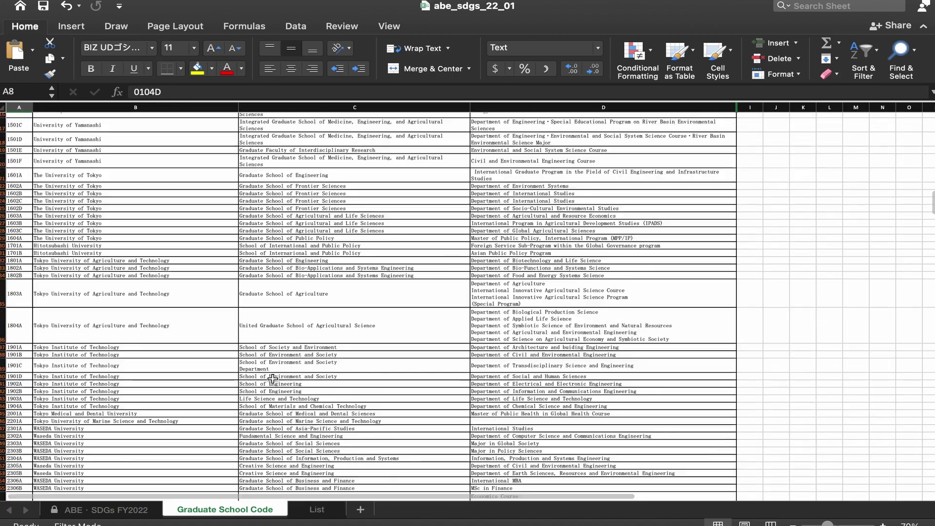
pyautogui.scroll(15, 271, 375)
pyautogui.scroll(20, 272, 374)
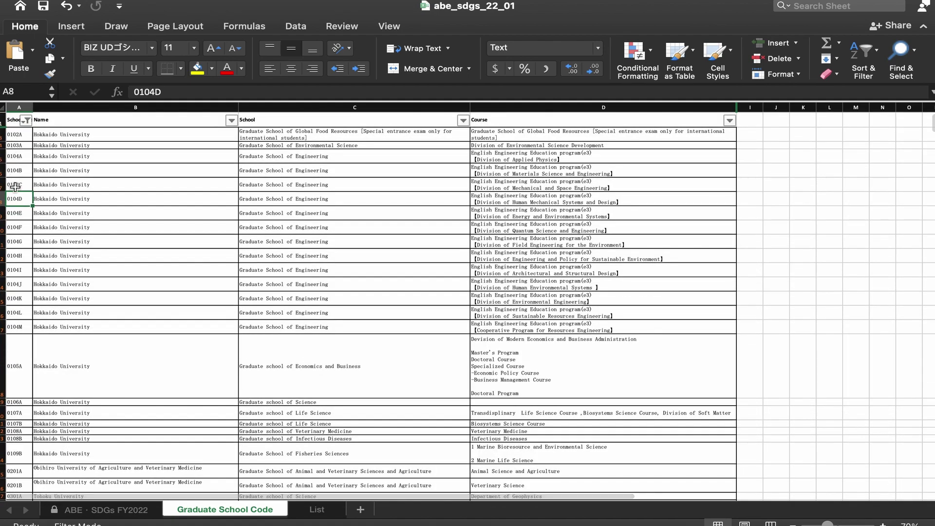
pyautogui.scroll(-3, 17, 137)
pyautogui.scroll(3, 16, 137)
pyautogui.click(17, 137)
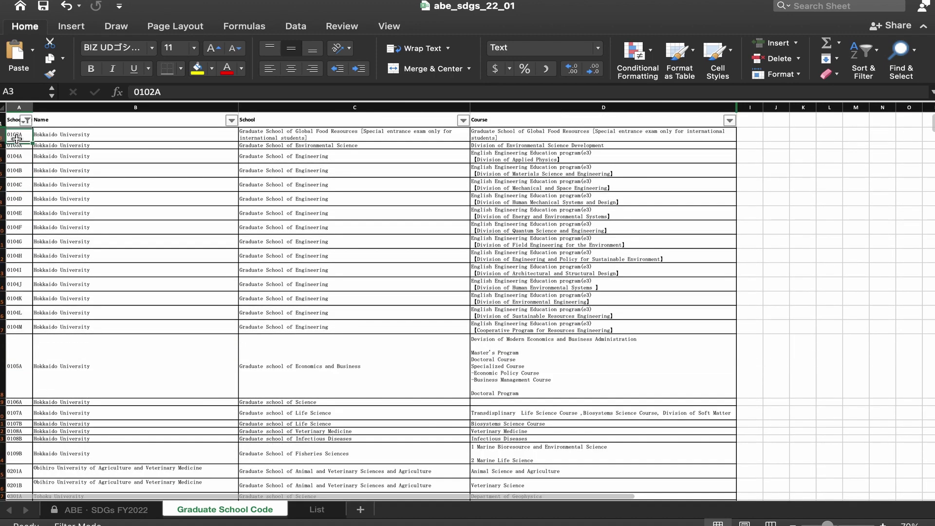
pyautogui.click(17, 145)
pyautogui.click(17, 157)
pyautogui.click(16, 169)
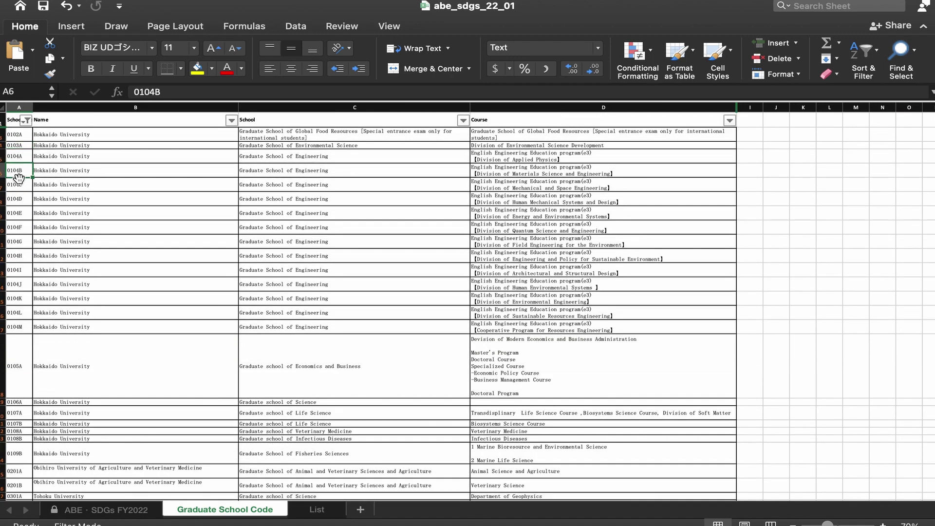
pyautogui.click(16, 189)
# Step: Read the Hokkaido University school and course descriptions, then return to the ABE · SDGs FY2022 form
pyautogui.click(78, 140)
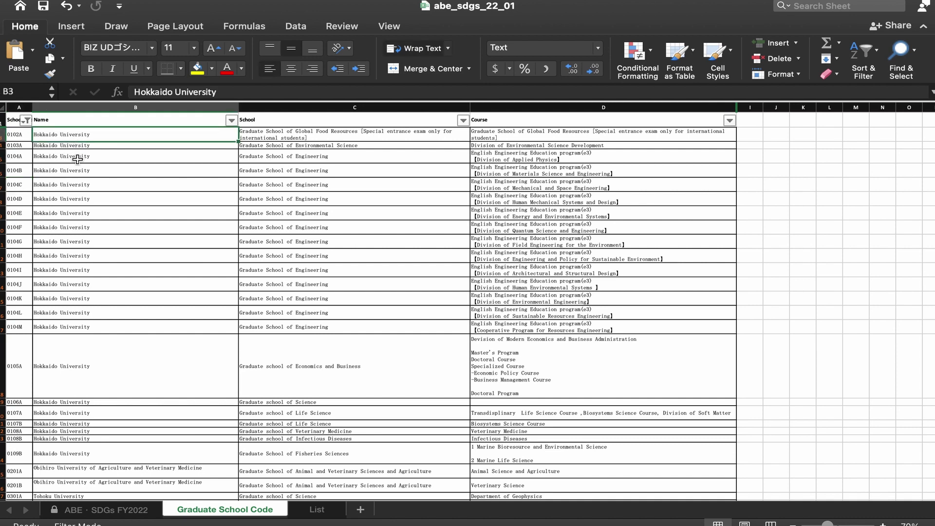
pyautogui.click(77, 153)
pyautogui.click(442, 134)
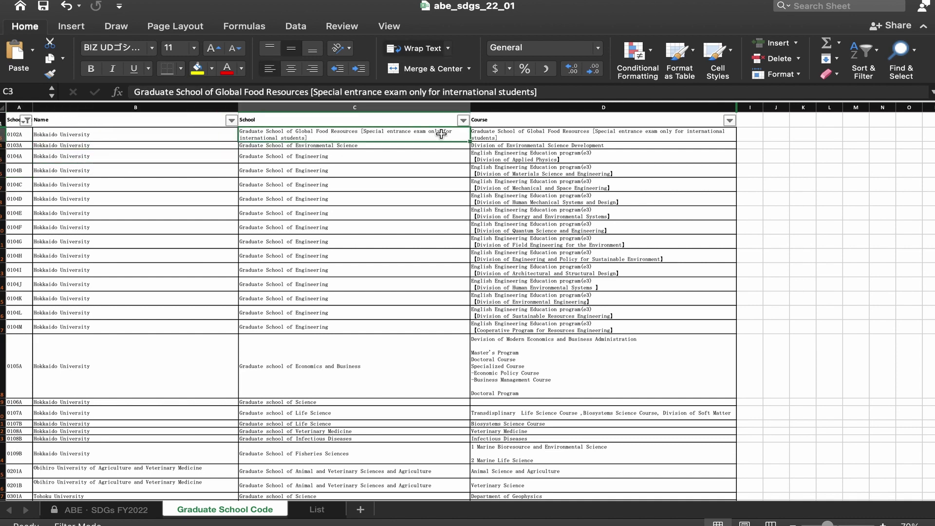
pyautogui.click(509, 134)
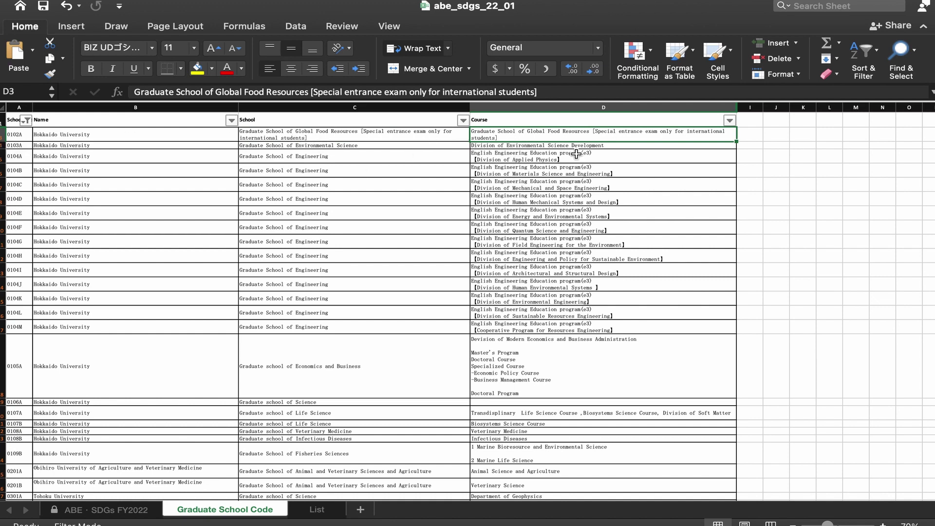
pyautogui.click(541, 171)
pyautogui.press('Down')
pyautogui.press('Down')
pyautogui.press('Down')
pyautogui.press('Down')
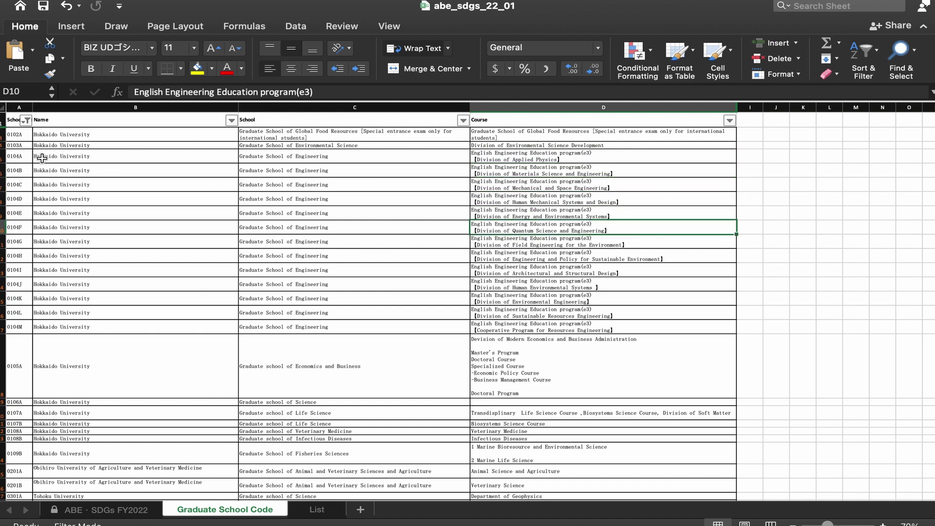
pyautogui.click(131, 511)
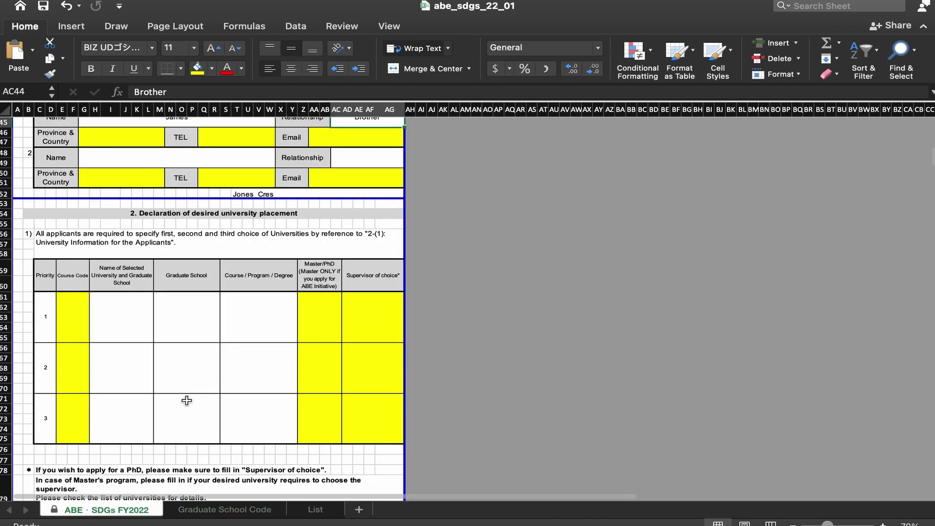
# Step: Select first-choice Course Code E61 and look up codes on the Graduate School Code sheet
pyautogui.click(66, 314)
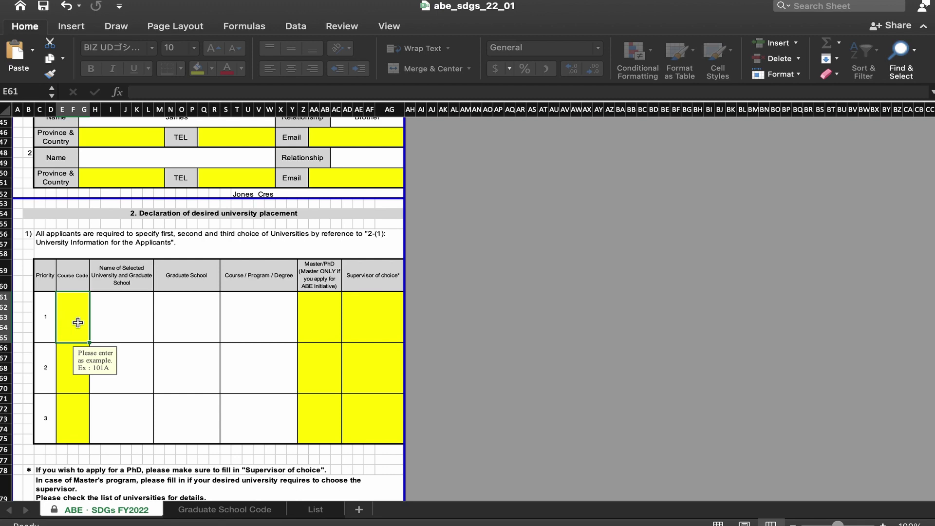
pyautogui.click(217, 510)
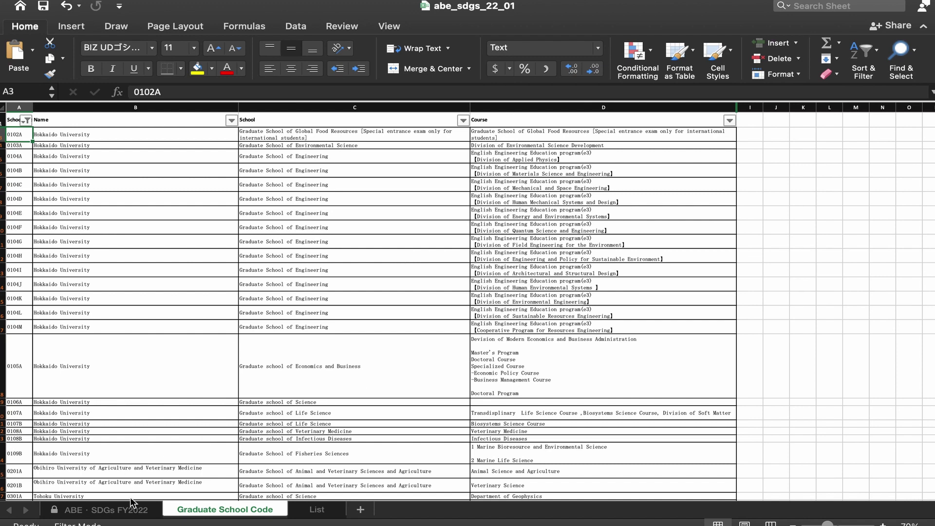
pyautogui.click(104, 510)
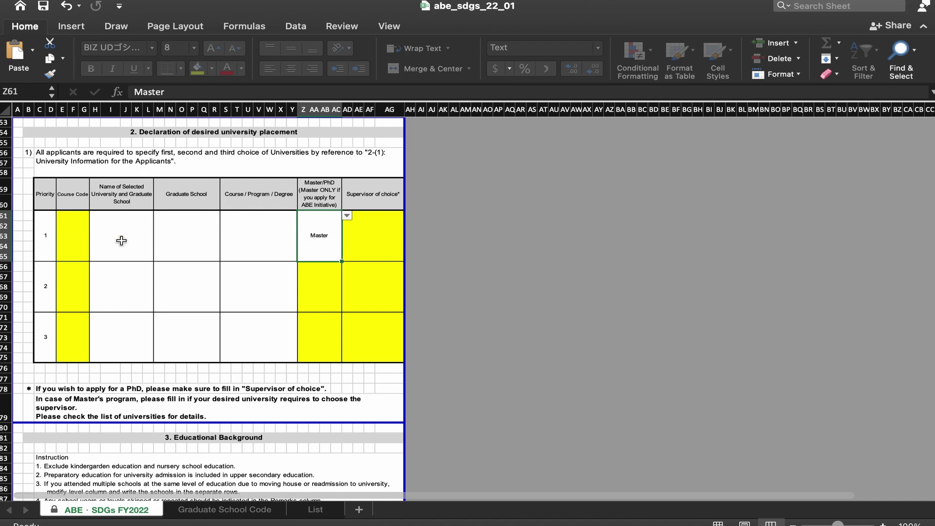
pyautogui.scroll(1, 169, 307)
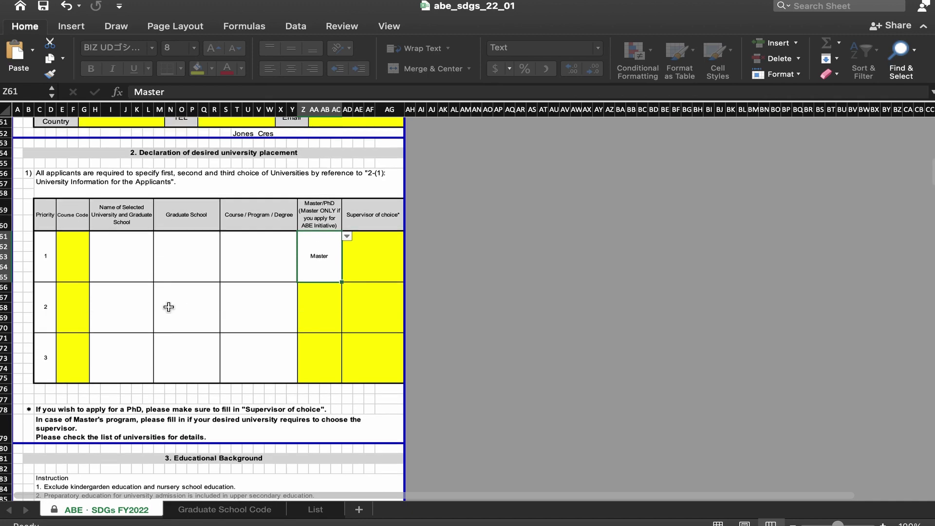
pyautogui.scroll(-5, 169, 306)
pyautogui.scroll(-4, 169, 306)
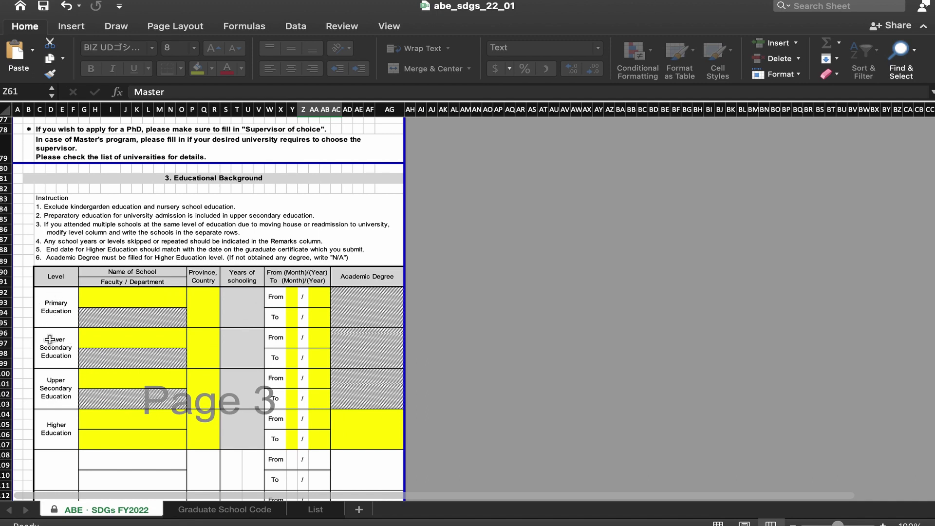
pyautogui.click(63, 356)
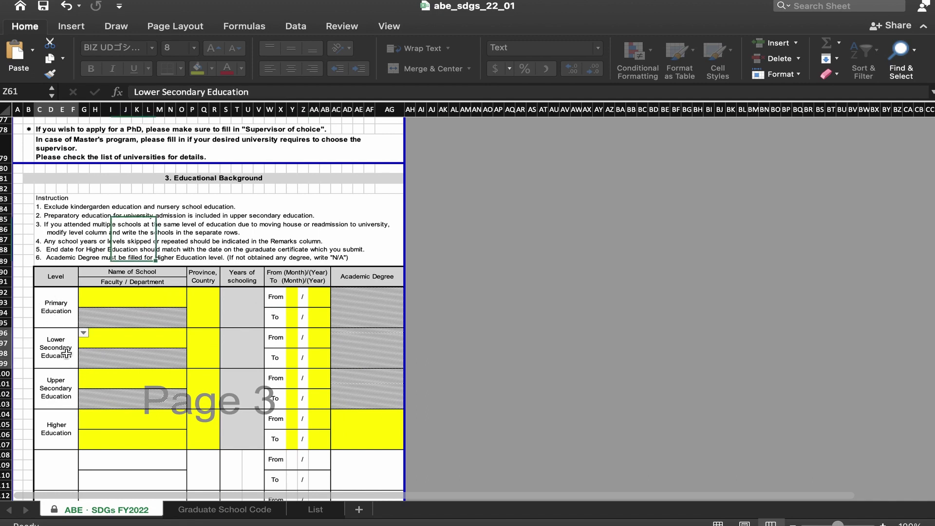
pyautogui.click(56, 388)
pyautogui.click(84, 373)
pyautogui.click(85, 373)
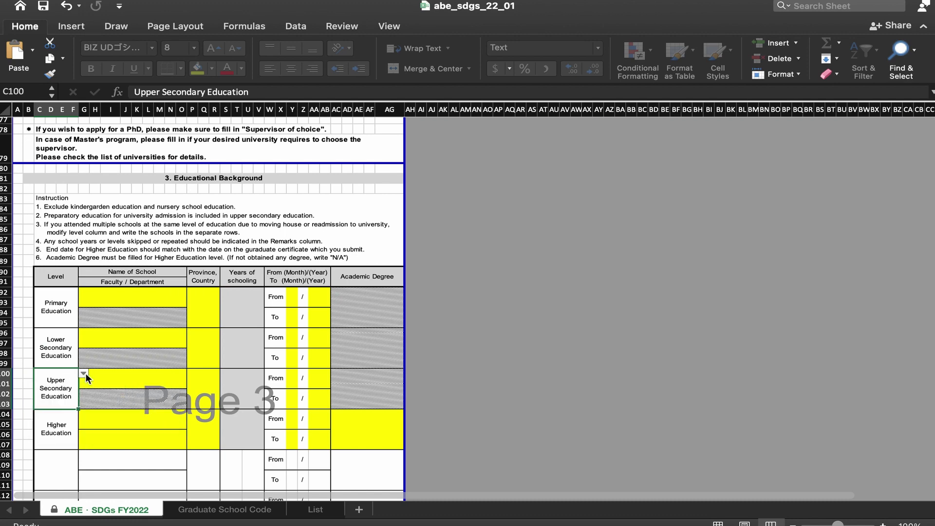
pyautogui.click(69, 425)
pyautogui.scroll(-2, 128, 394)
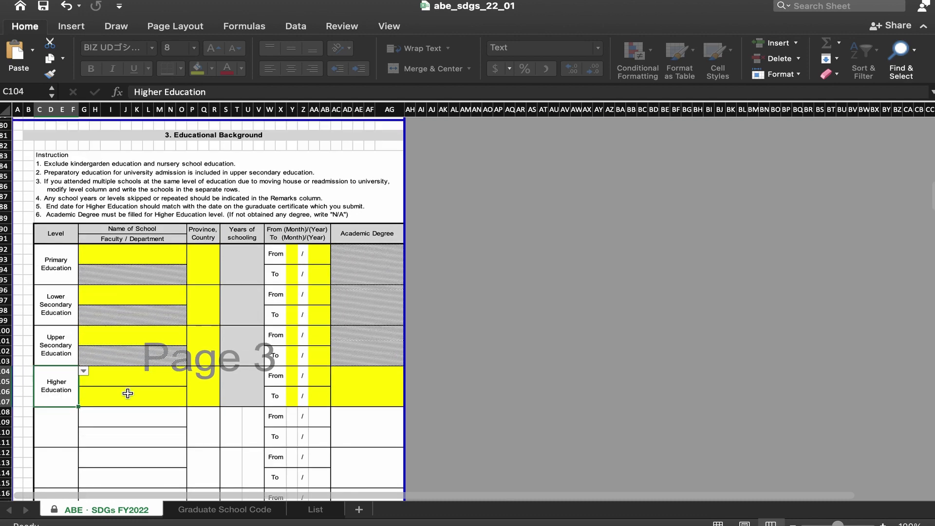
pyautogui.click(144, 255)
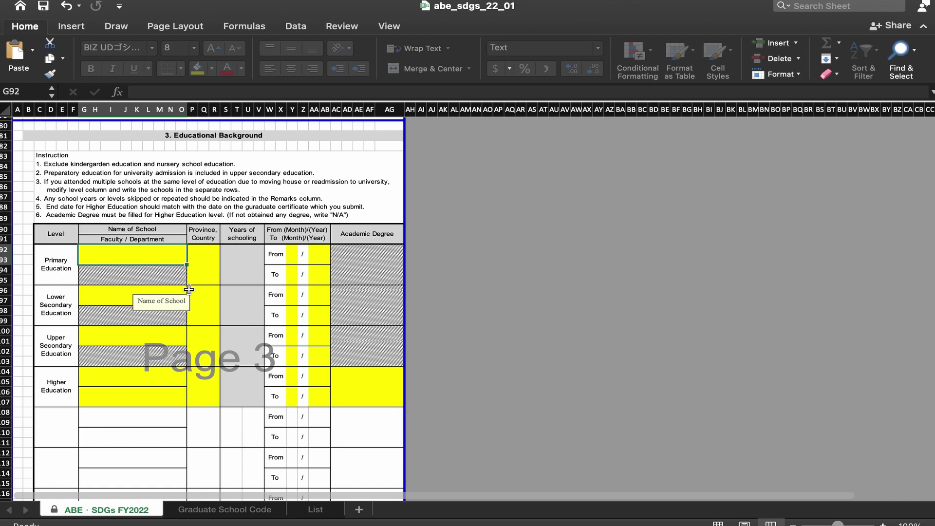
pyautogui.click(55, 427)
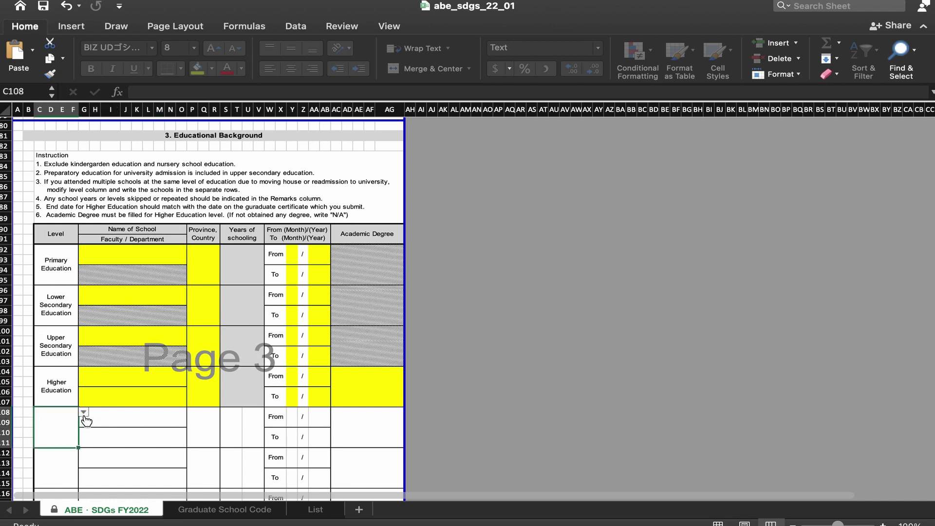
pyautogui.click(83, 414)
pyautogui.click(86, 416)
pyautogui.scroll(-1, 140, 357)
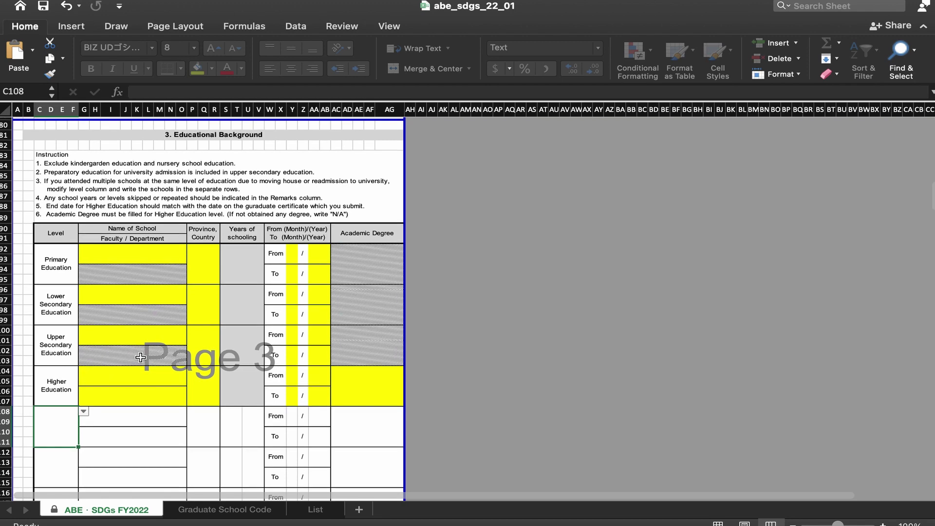
pyautogui.scroll(-6, 141, 357)
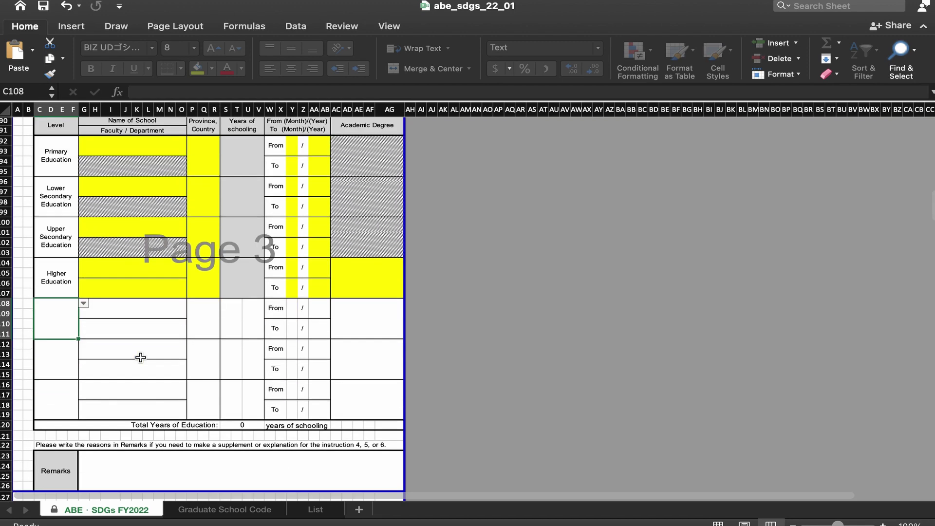
pyautogui.scroll(-9, 141, 357)
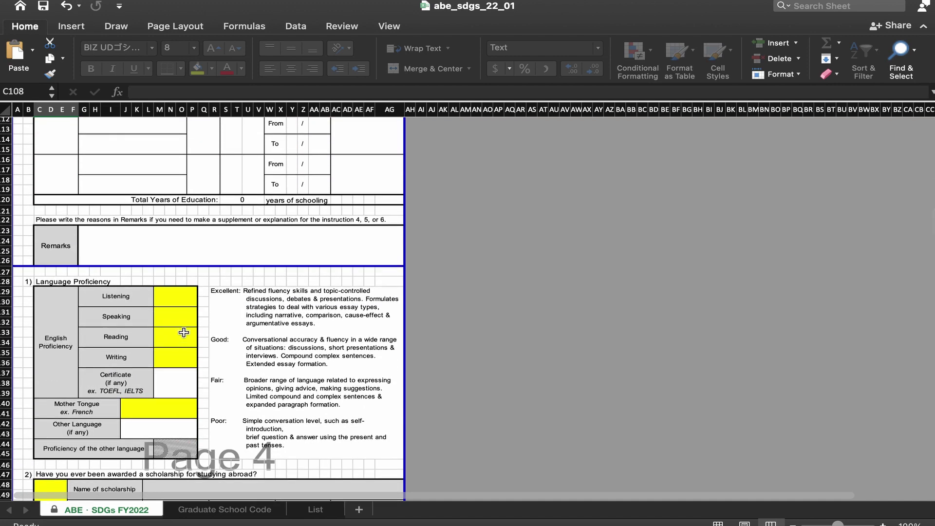
pyautogui.click(179, 312)
pyautogui.click(182, 299)
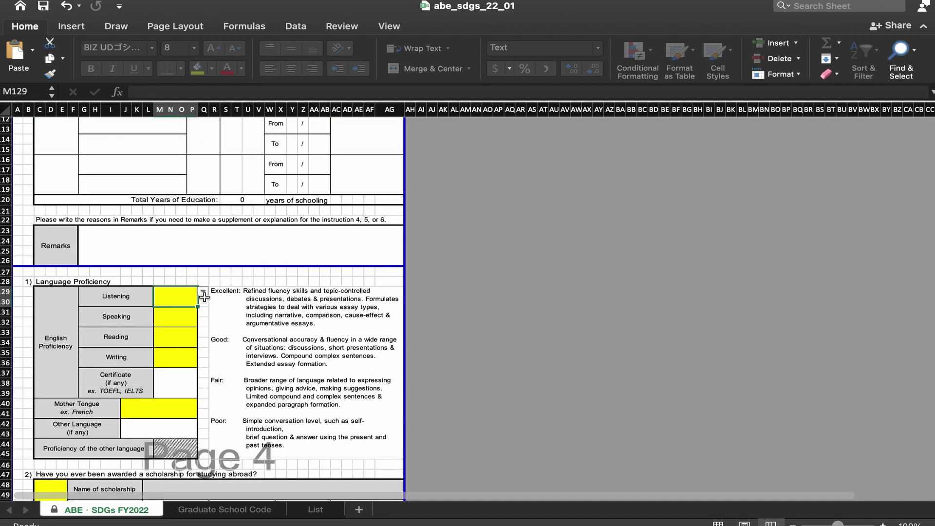
pyautogui.click(203, 292)
pyautogui.click(203, 292)
pyautogui.scroll(-1, 182, 350)
pyautogui.scroll(-2, 182, 350)
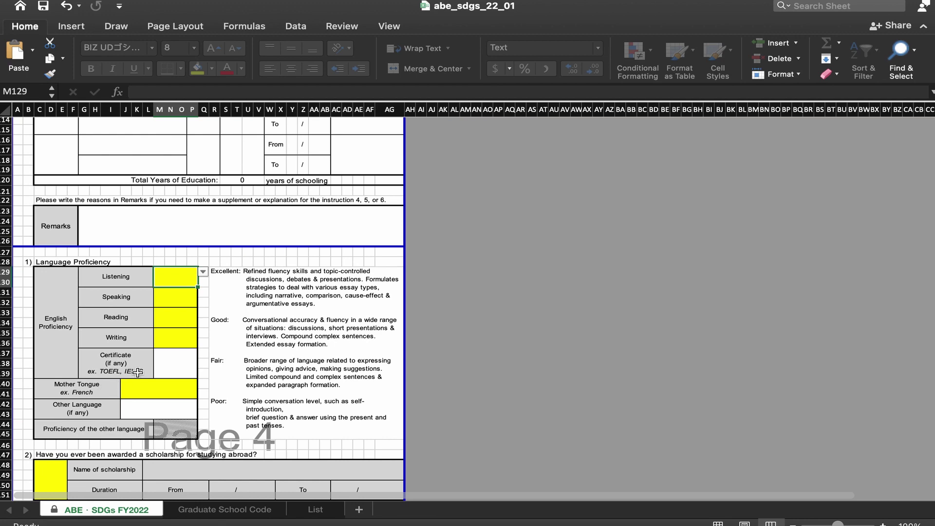
pyautogui.scroll(-3, 137, 372)
pyautogui.click(157, 342)
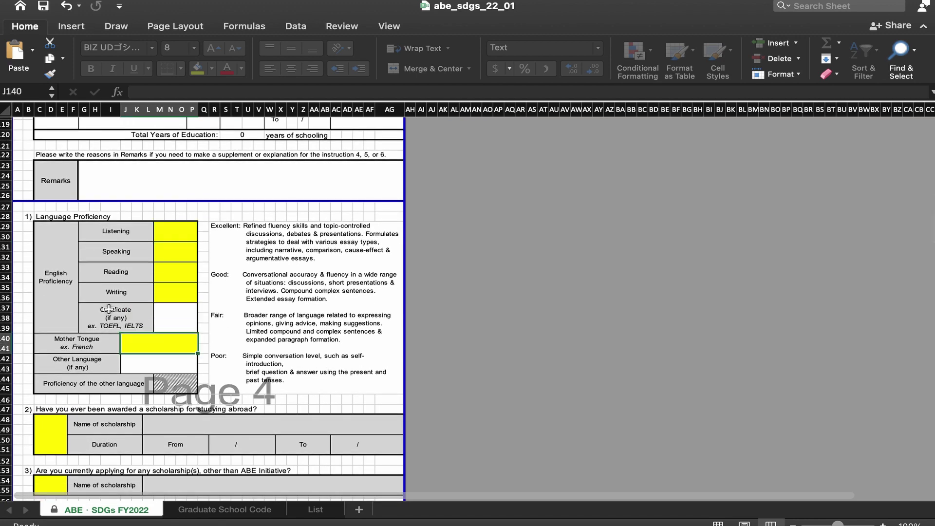
pyautogui.scroll(-3, 127, 354)
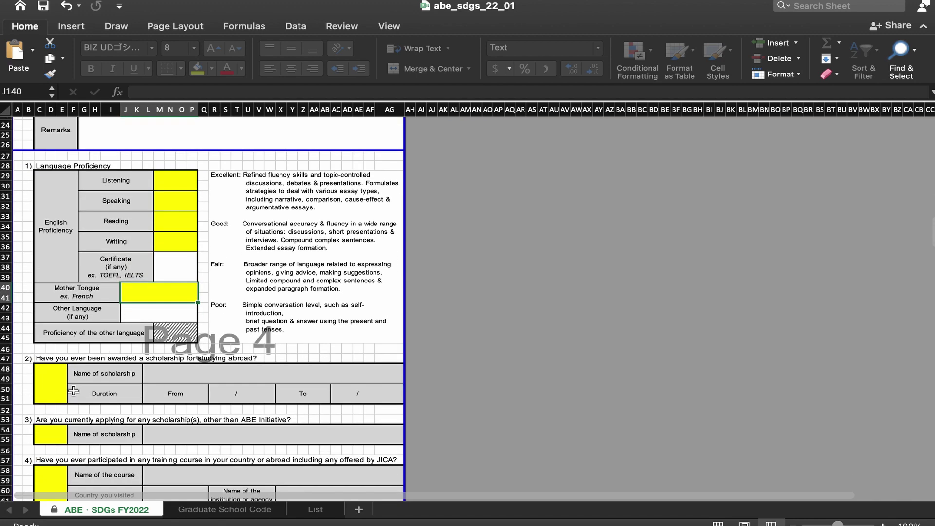
pyautogui.click(170, 379)
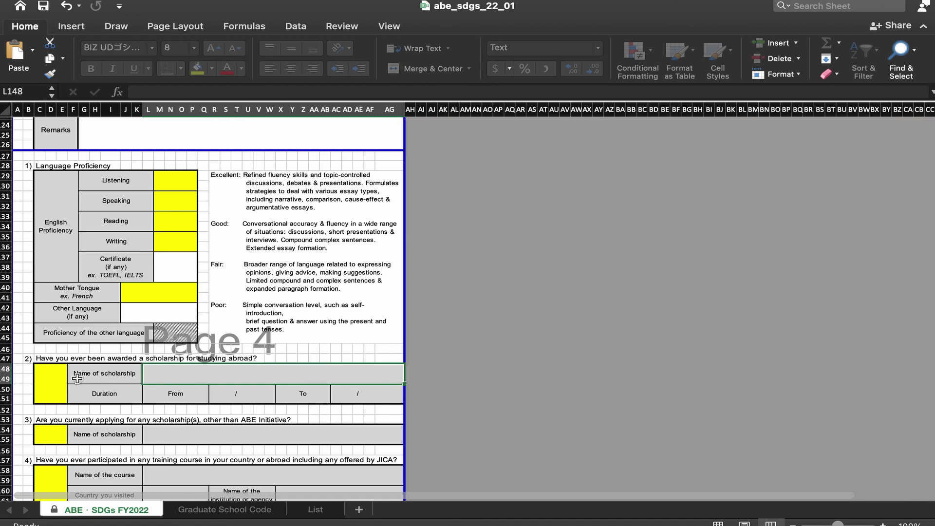
pyautogui.scroll(-2, 154, 385)
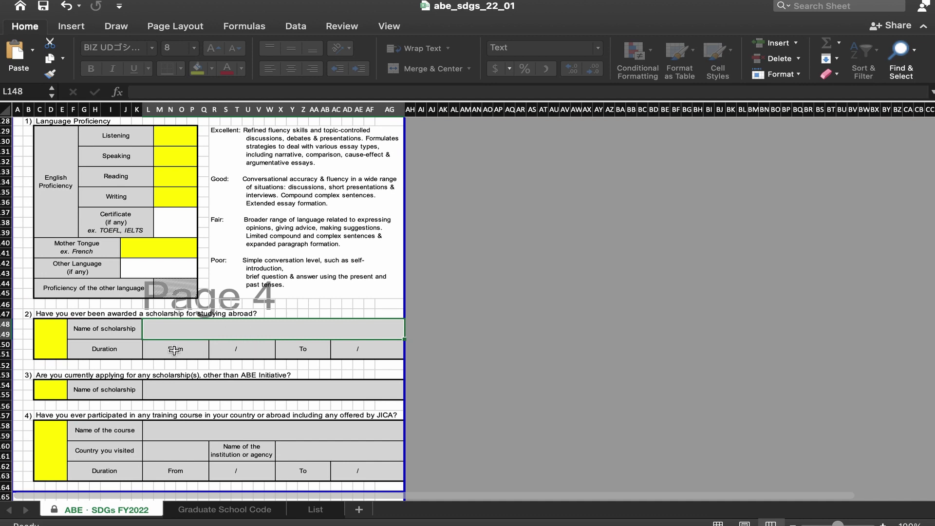
pyautogui.scroll(-1, 188, 384)
pyautogui.click(188, 384)
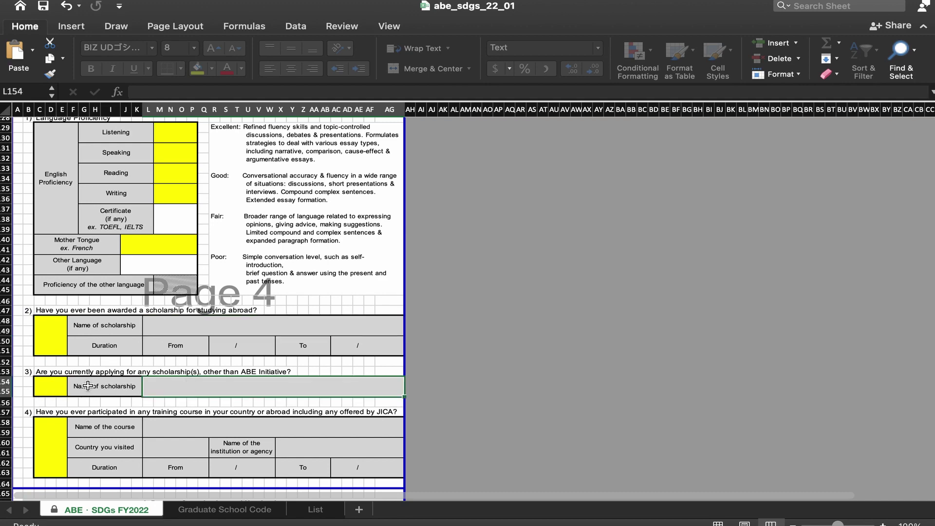
pyautogui.scroll(-2, 178, 393)
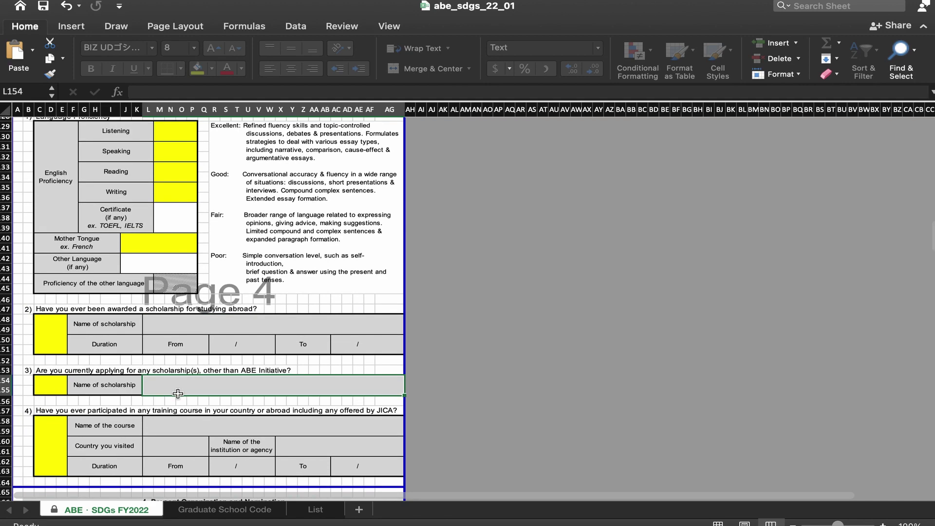
pyautogui.scroll(-10, 178, 393)
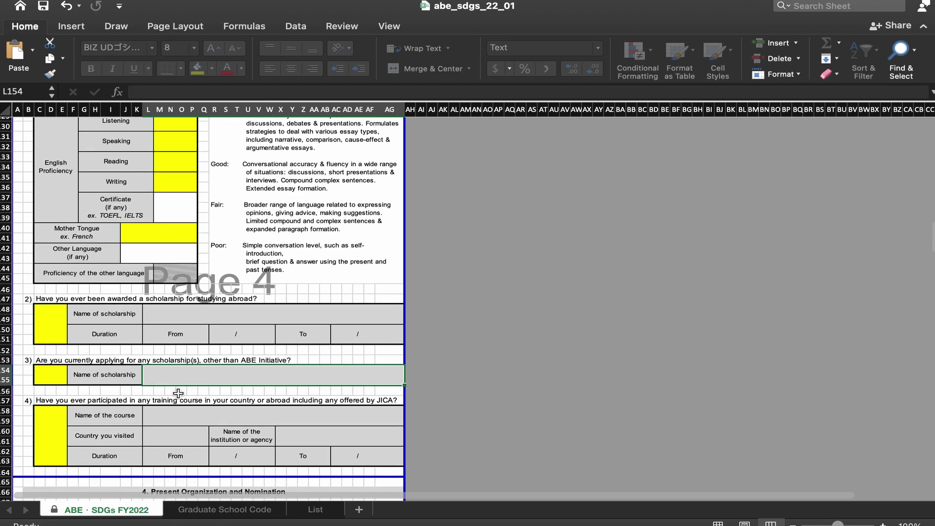
pyautogui.click(186, 268)
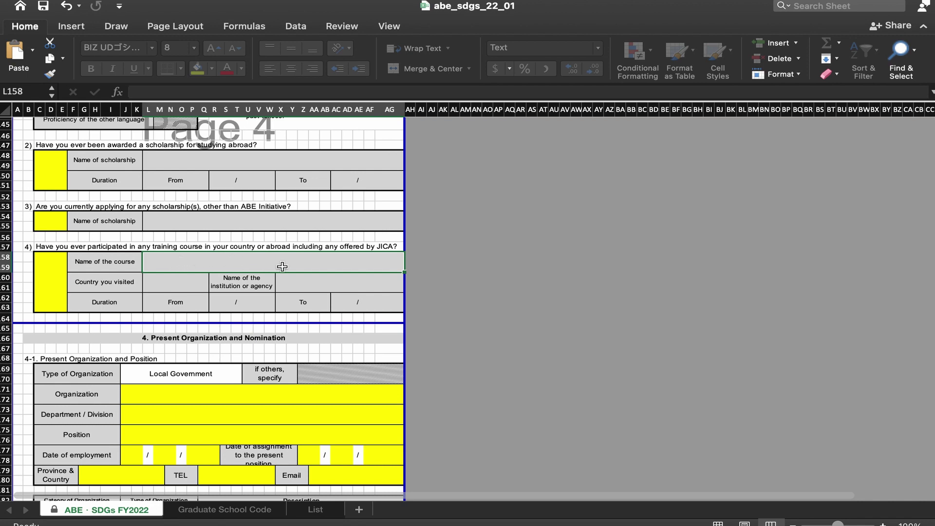
pyautogui.click(178, 285)
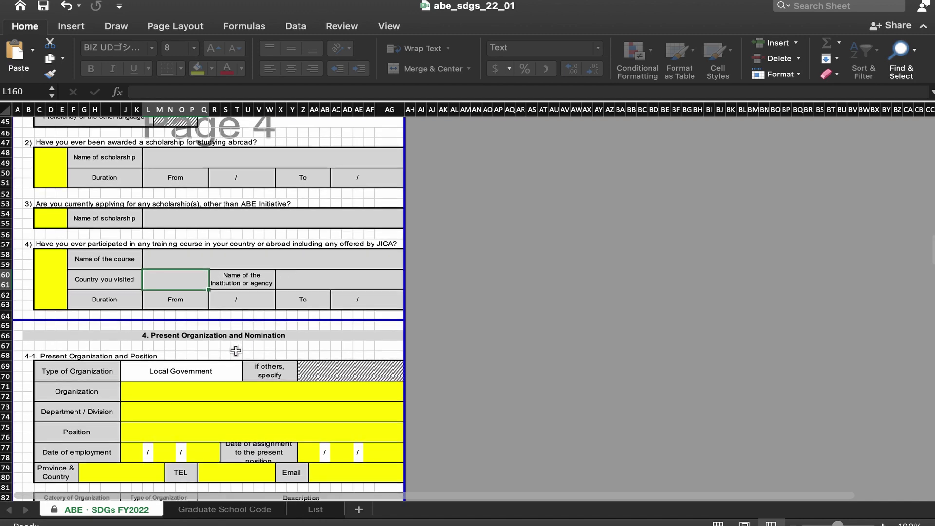
pyautogui.scroll(2, 235, 351)
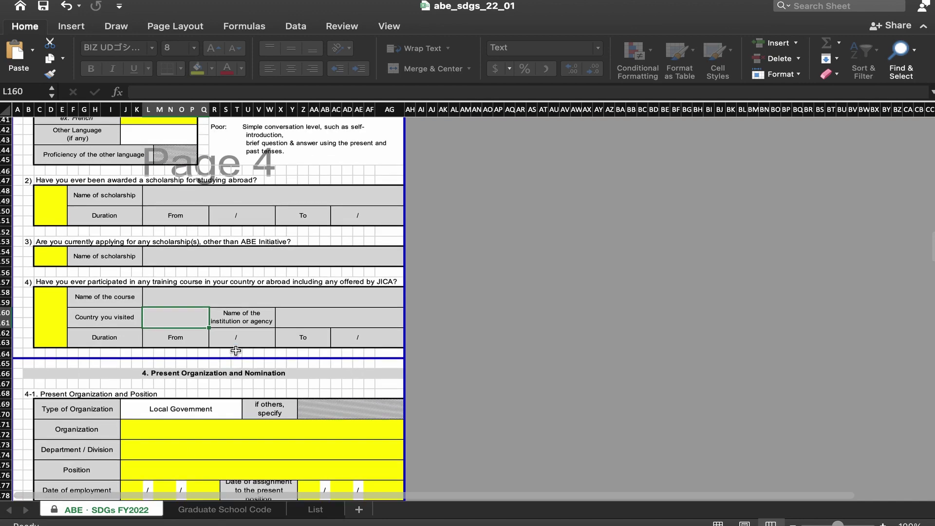
pyautogui.scroll(-2, 236, 351)
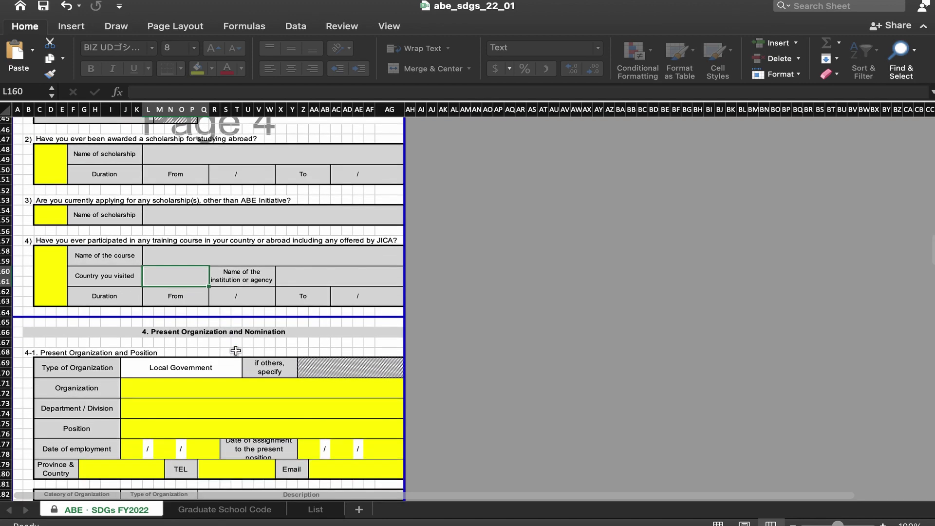
pyautogui.scroll(-4, 236, 351)
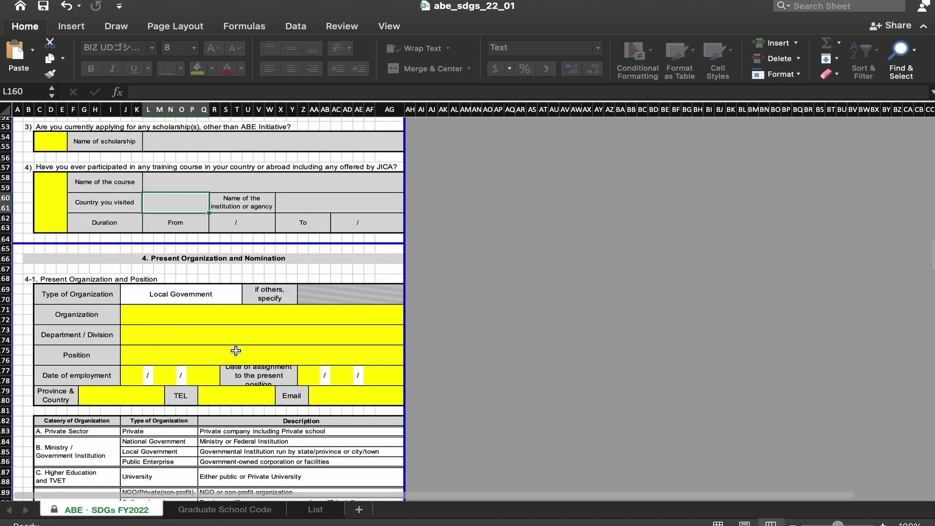
pyautogui.scroll(-3, 235, 351)
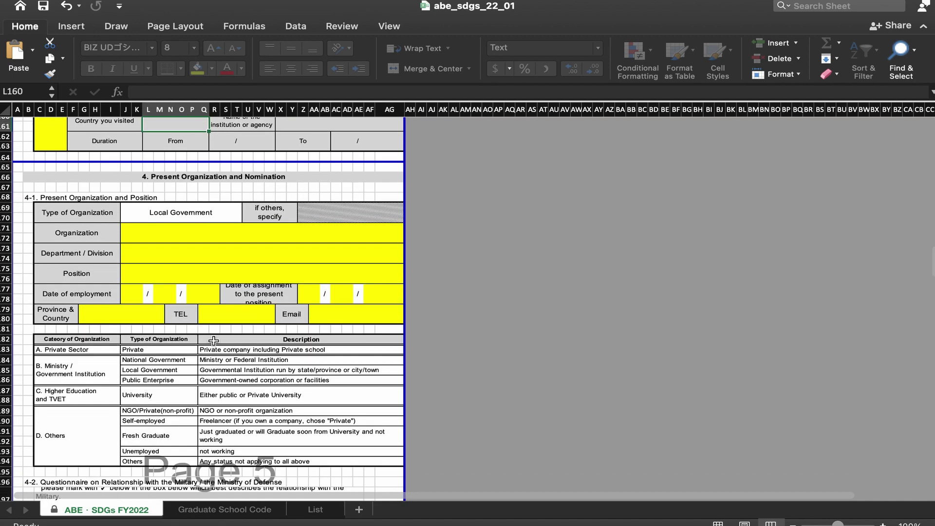
pyautogui.click(174, 234)
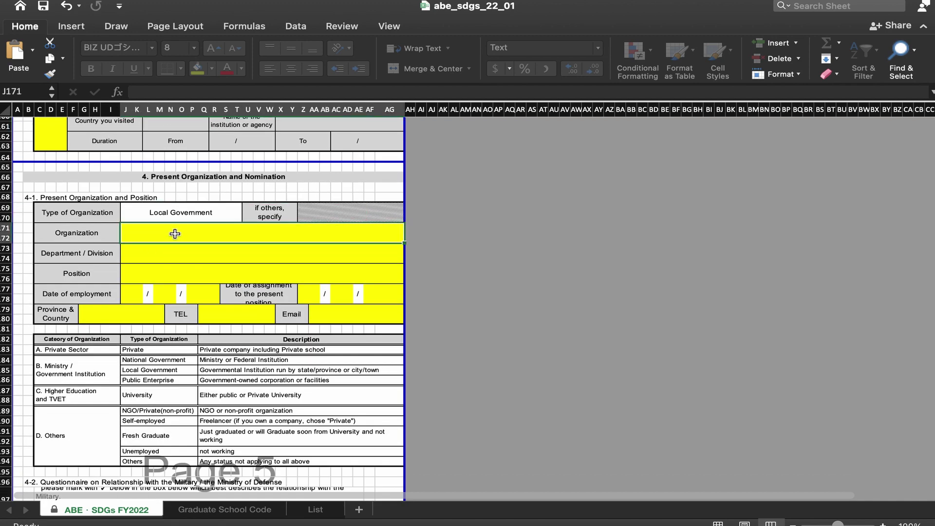
pyautogui.click(178, 212)
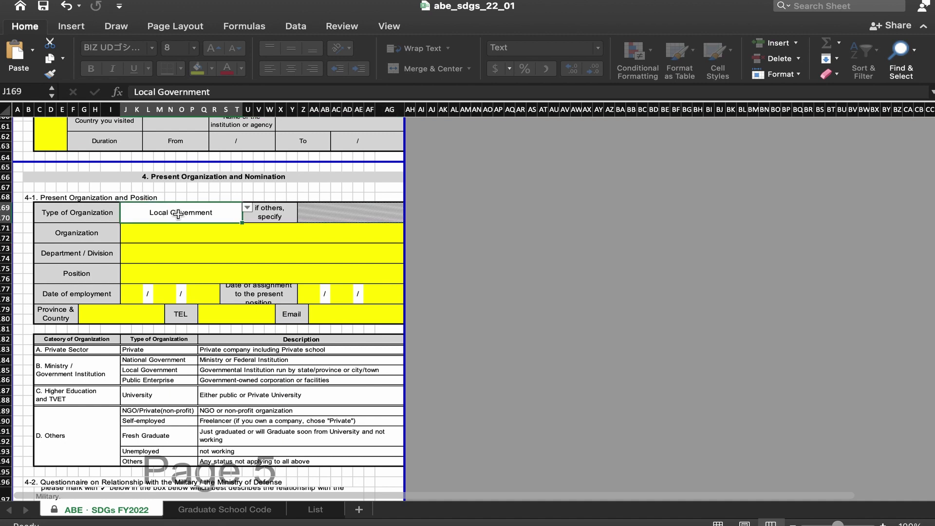
pyautogui.click(247, 208)
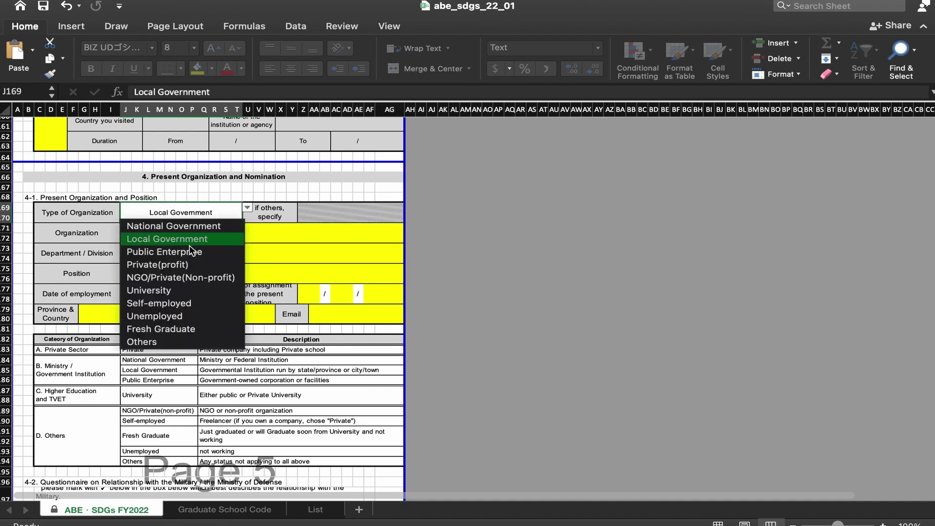
pyautogui.click(288, 240)
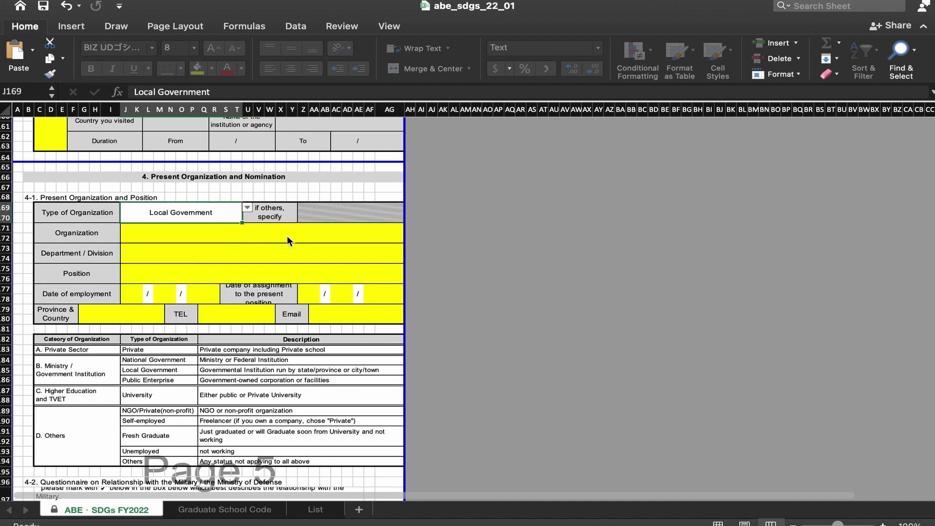
pyautogui.click(197, 257)
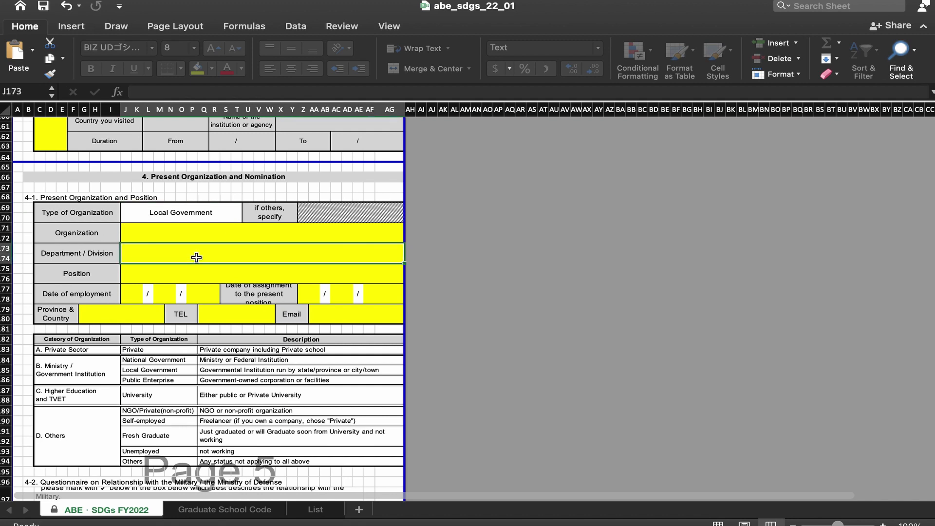
pyautogui.click(183, 277)
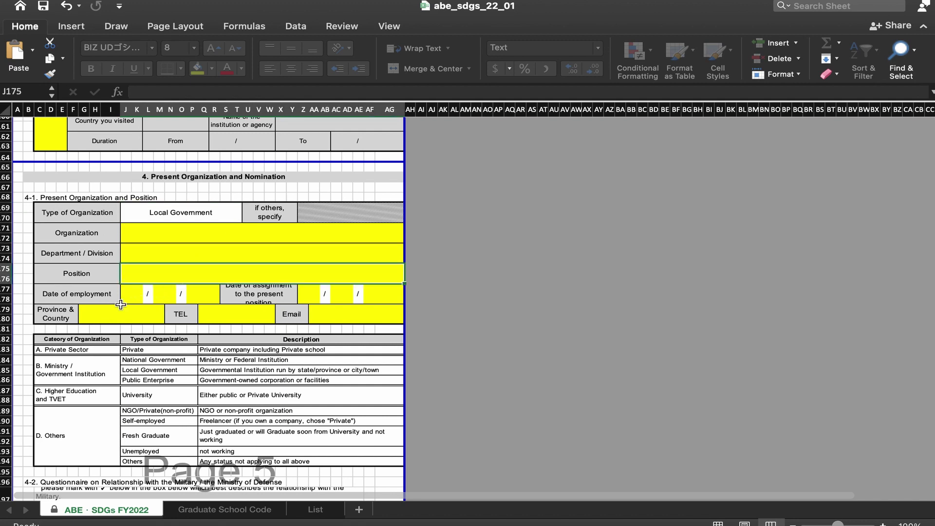
pyautogui.click(163, 240)
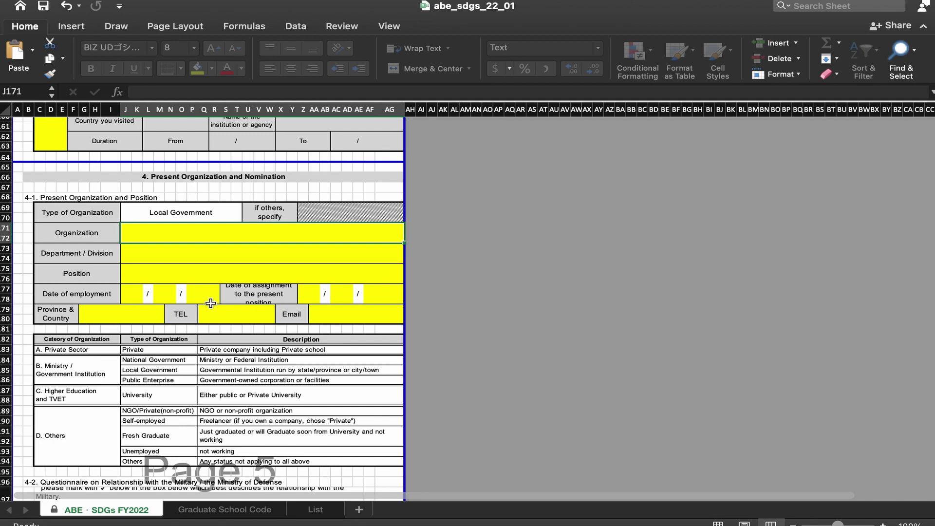
pyautogui.scroll(-1, 211, 302)
pyautogui.scroll(-2, 212, 296)
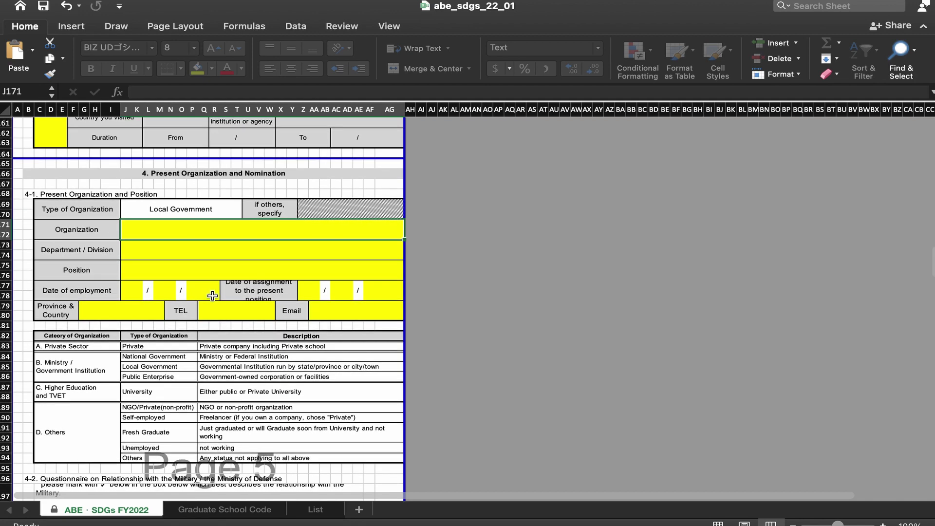
pyautogui.scroll(-1, 213, 296)
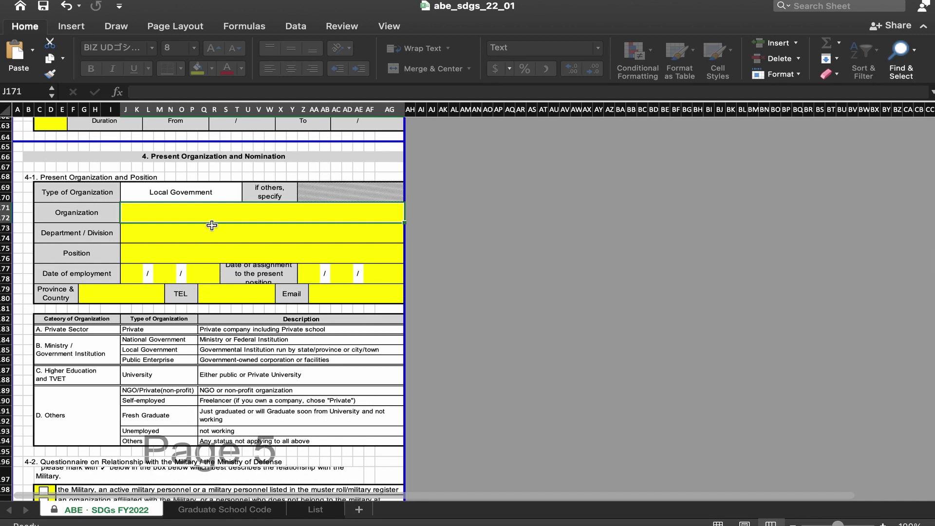
pyautogui.scroll(-1, 176, 303)
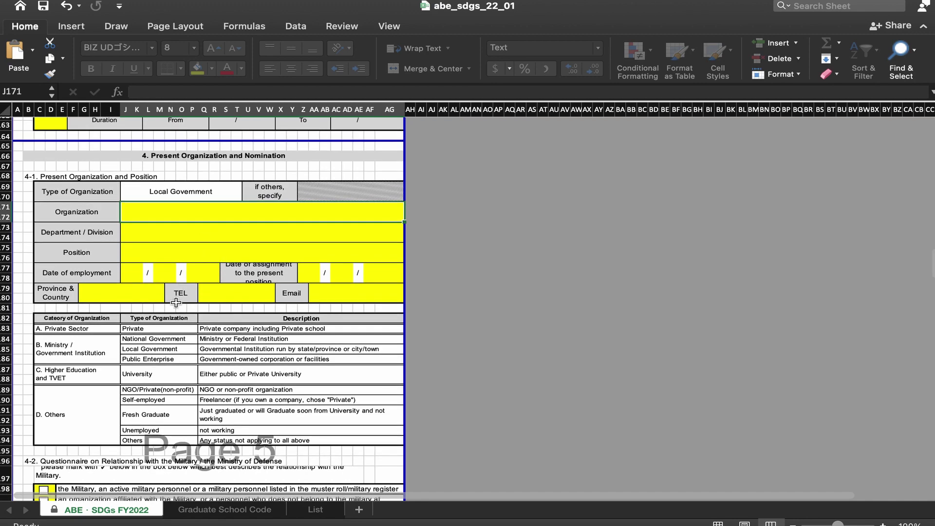
pyautogui.scroll(-1, 176, 302)
pyautogui.scroll(-7, 176, 302)
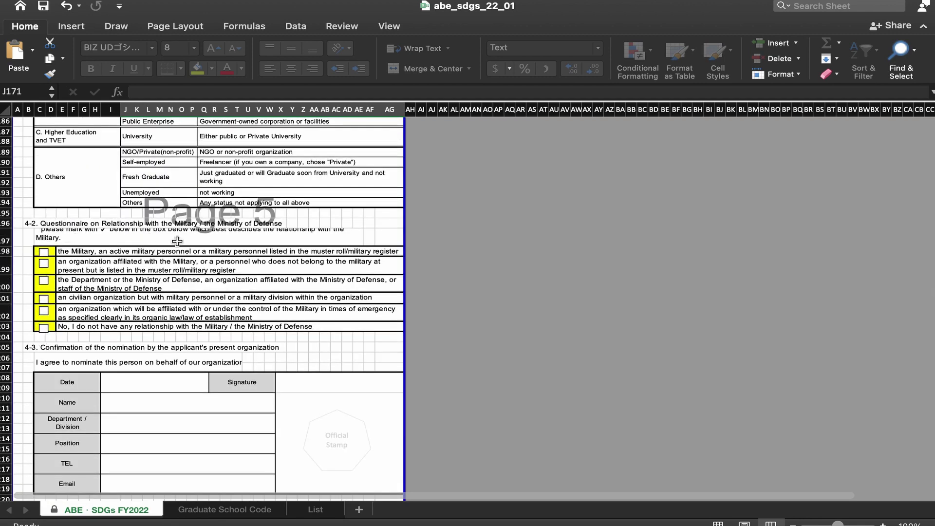
pyautogui.scroll(-1, 171, 299)
pyautogui.scroll(-5, 172, 299)
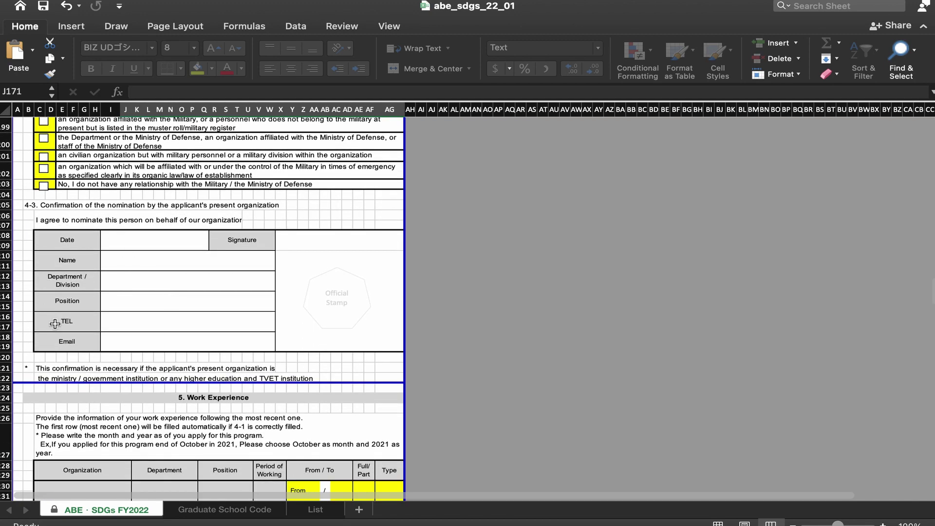
pyautogui.click(156, 238)
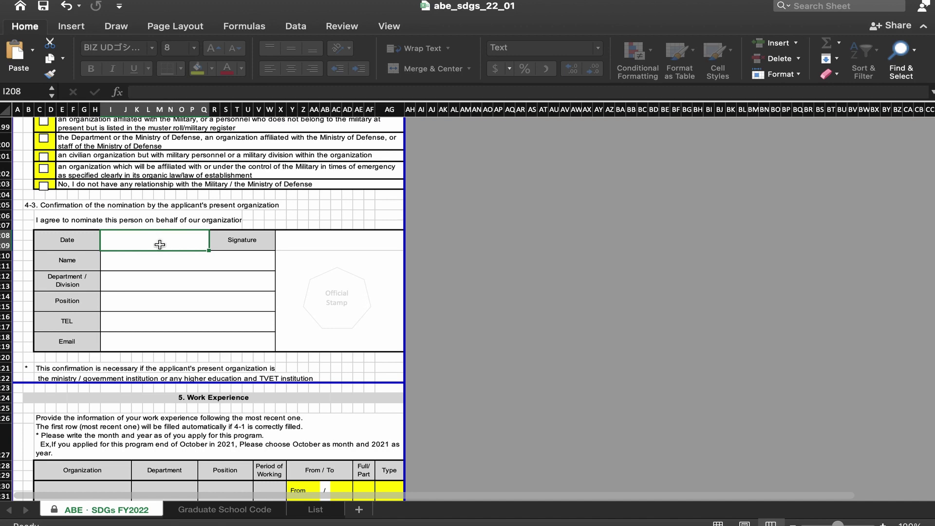
pyautogui.scroll(1, 160, 244)
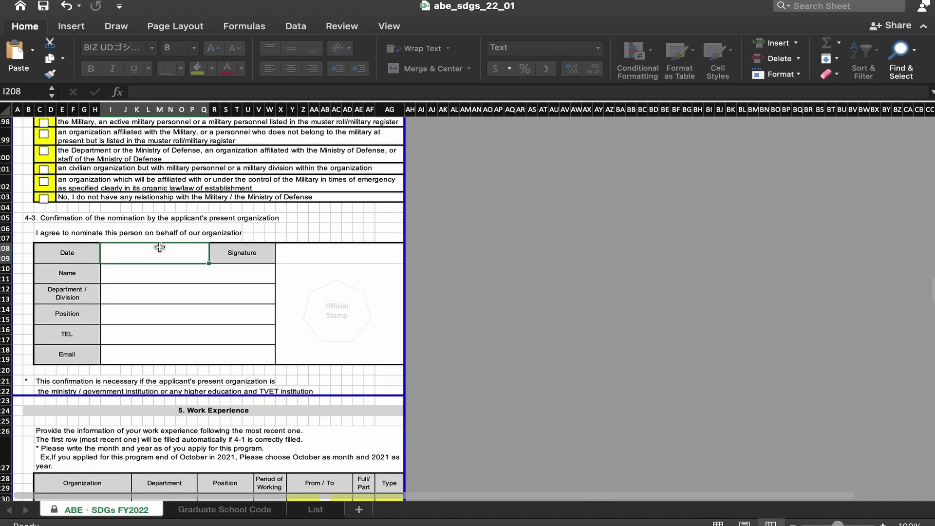
pyautogui.click(44, 182)
pyautogui.click(44, 181)
pyautogui.scroll(-2, 125, 236)
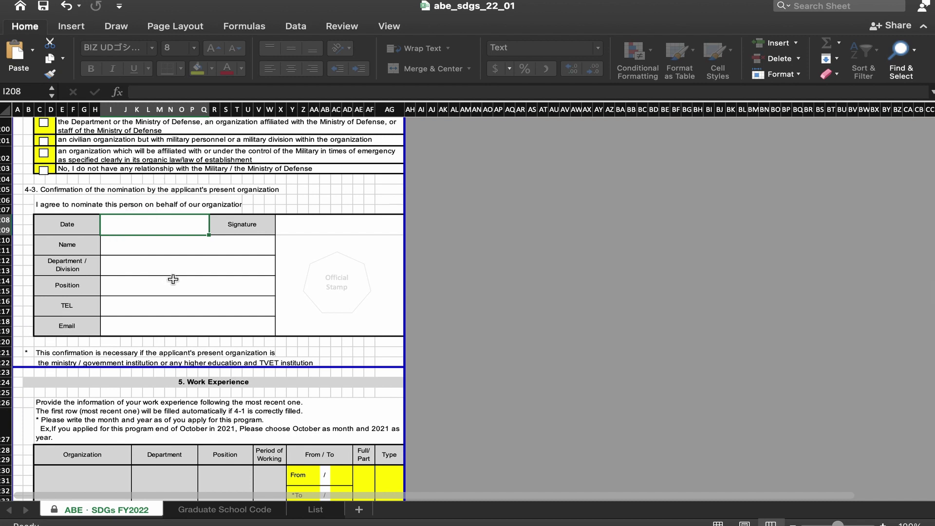
pyautogui.scroll(-1, 184, 271)
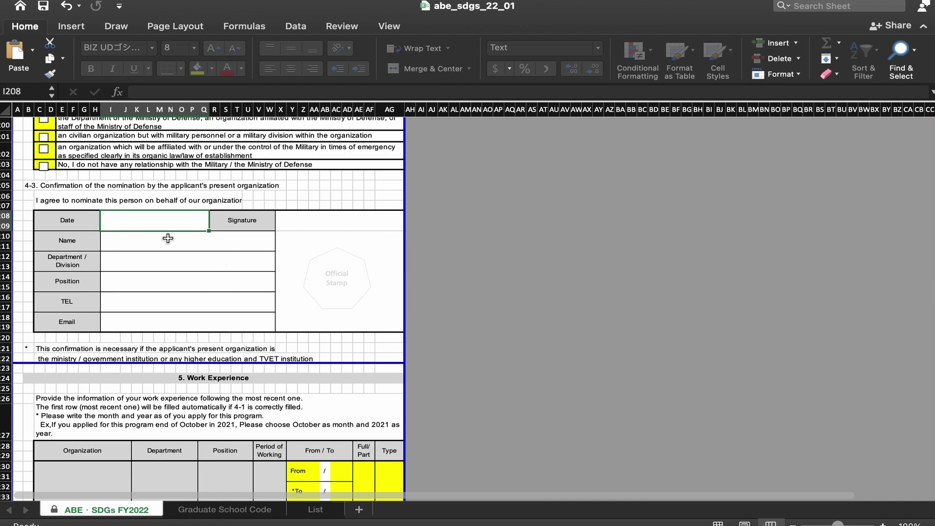
pyautogui.scroll(-5, 193, 281)
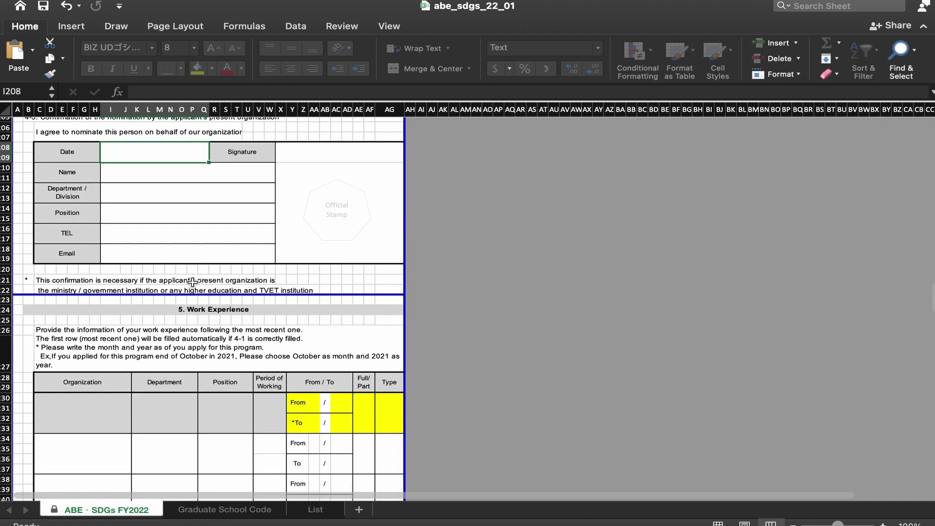
pyautogui.scroll(-1, 192, 281)
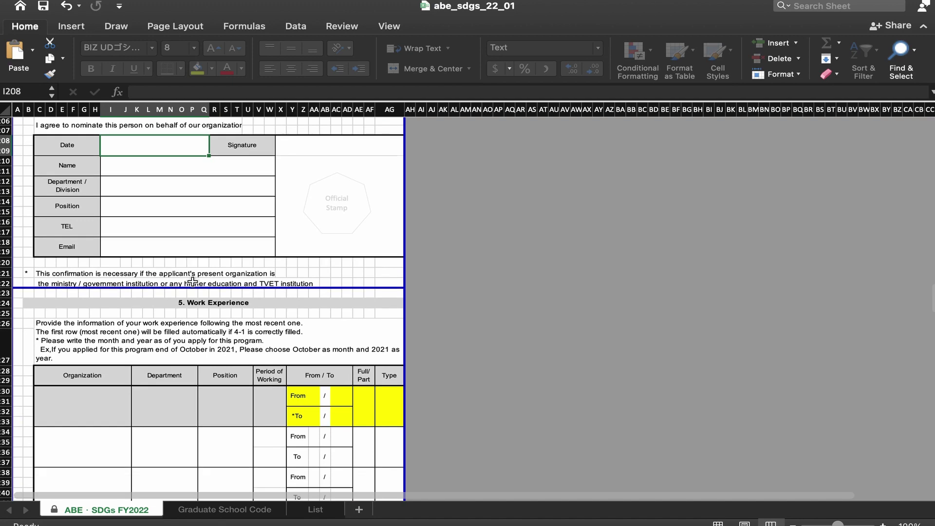
pyautogui.scroll(-1, 192, 282)
pyautogui.scroll(-3, 192, 282)
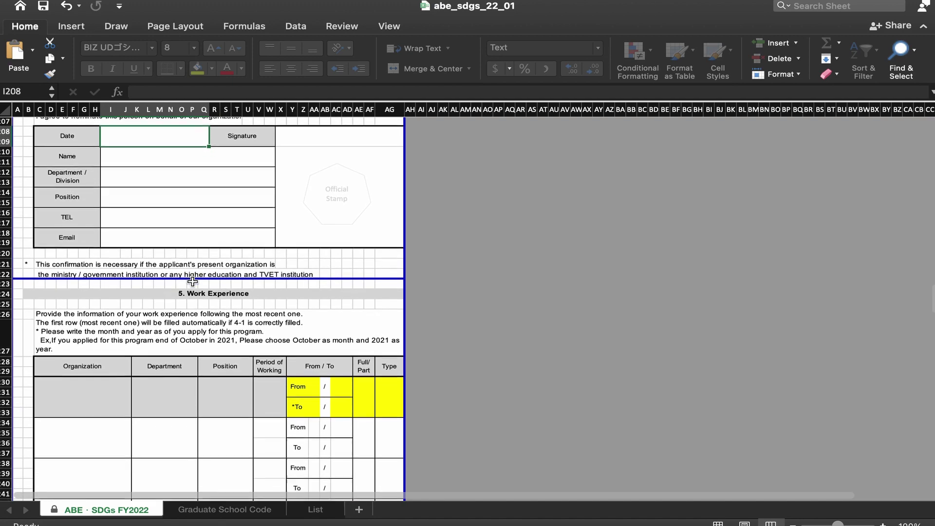
pyautogui.scroll(-1, 192, 282)
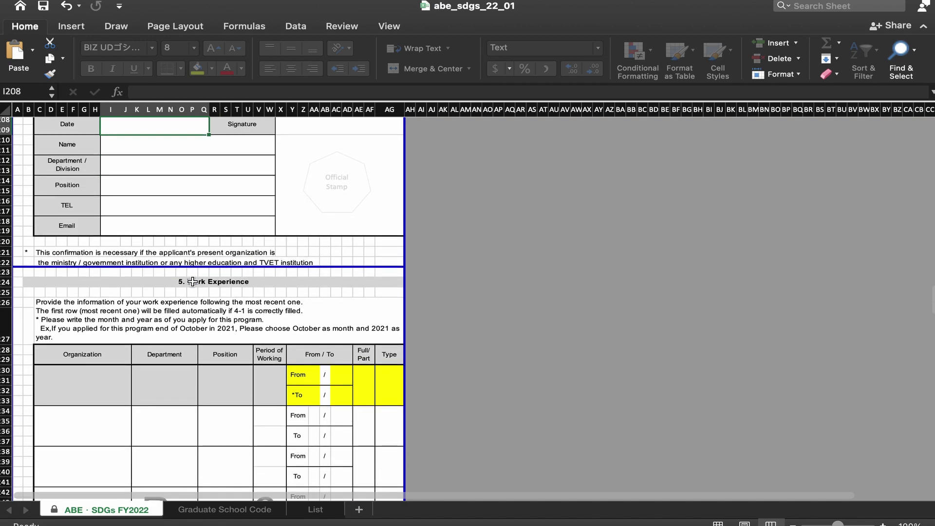
pyautogui.scroll(-1, 192, 282)
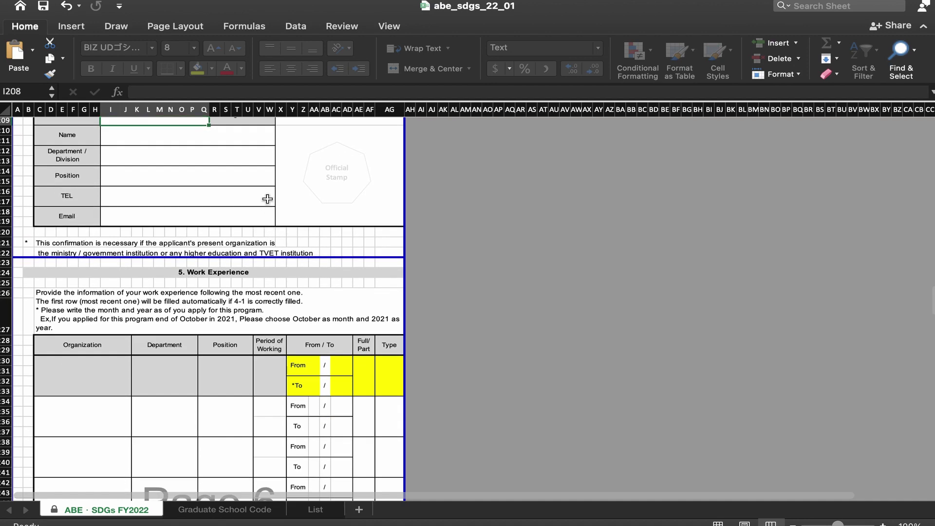
pyautogui.scroll(10, 219, 209)
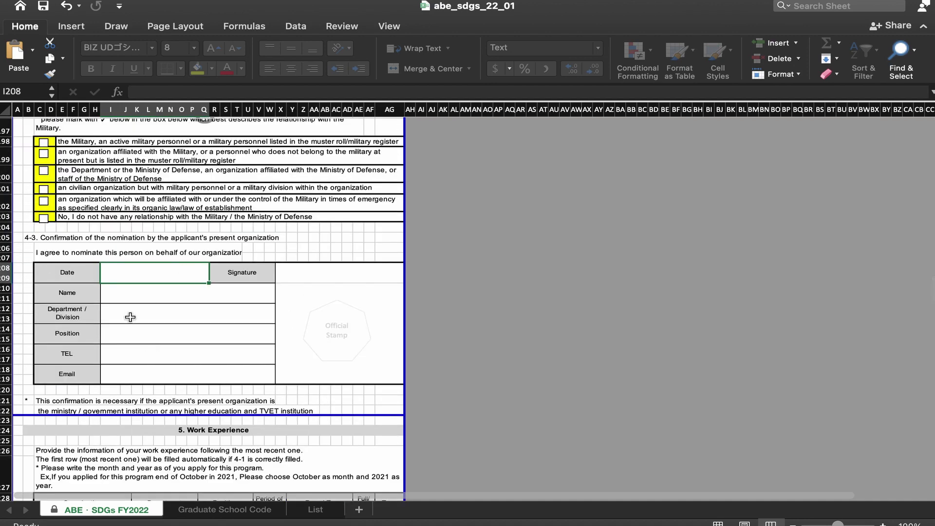
pyautogui.scroll(-1, 130, 317)
pyautogui.scroll(-3, 132, 316)
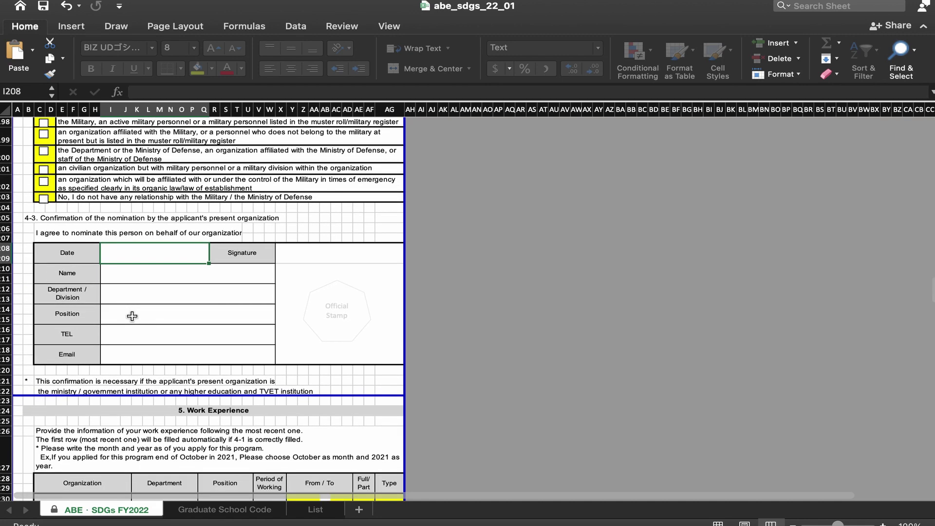
pyautogui.scroll(-3, 133, 315)
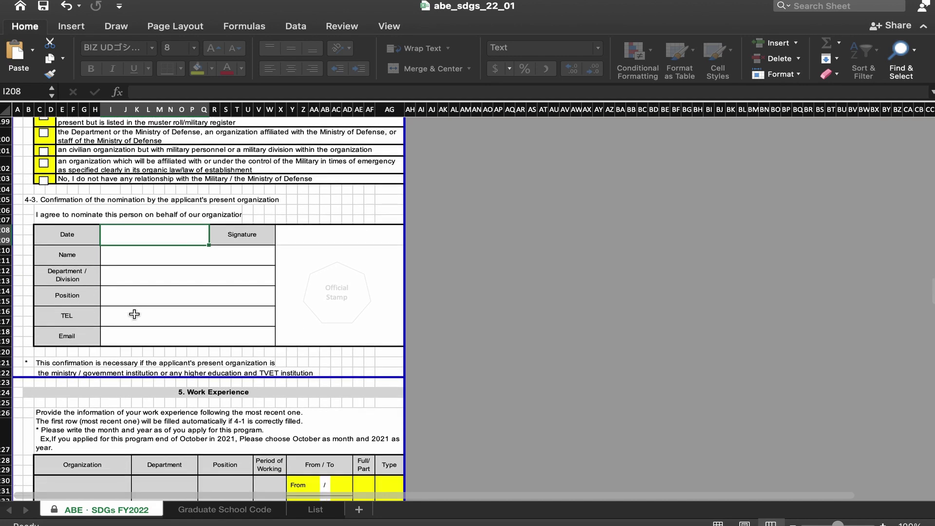
pyautogui.scroll(-15, 134, 314)
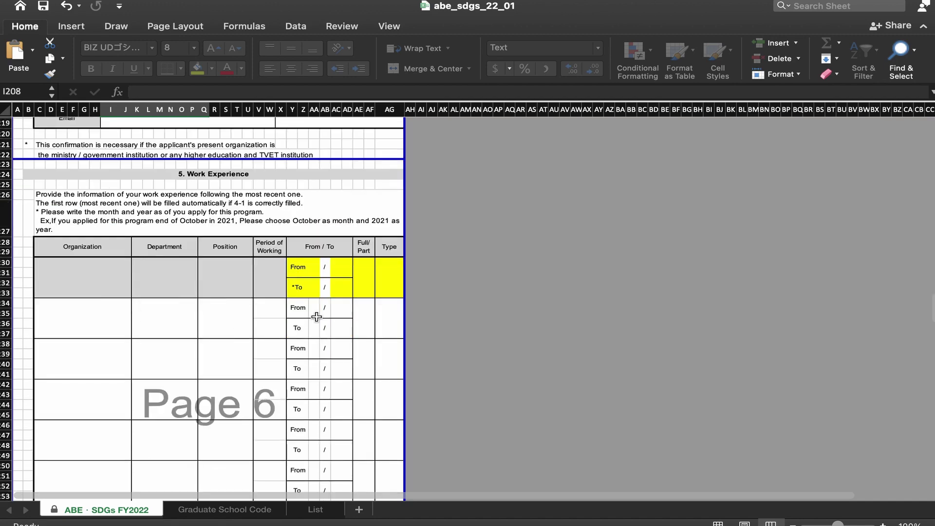
pyautogui.click(80, 320)
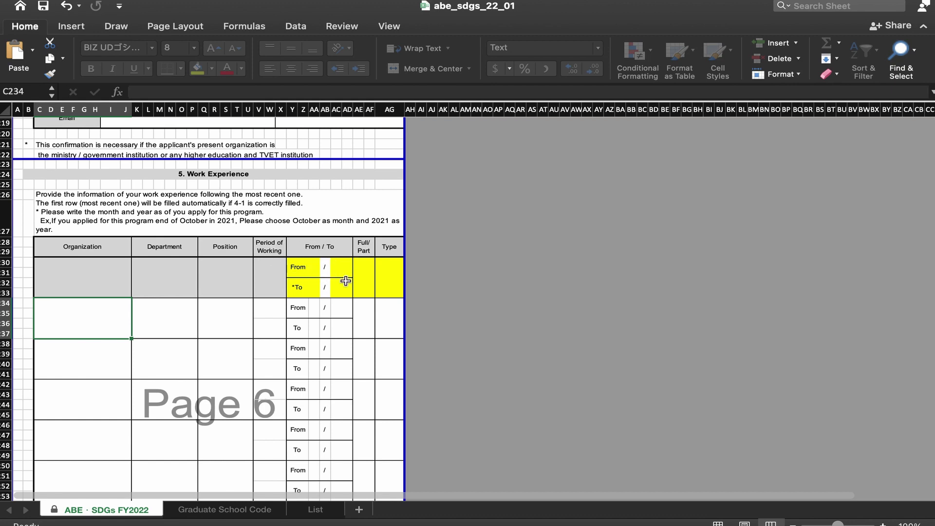
pyautogui.click(384, 281)
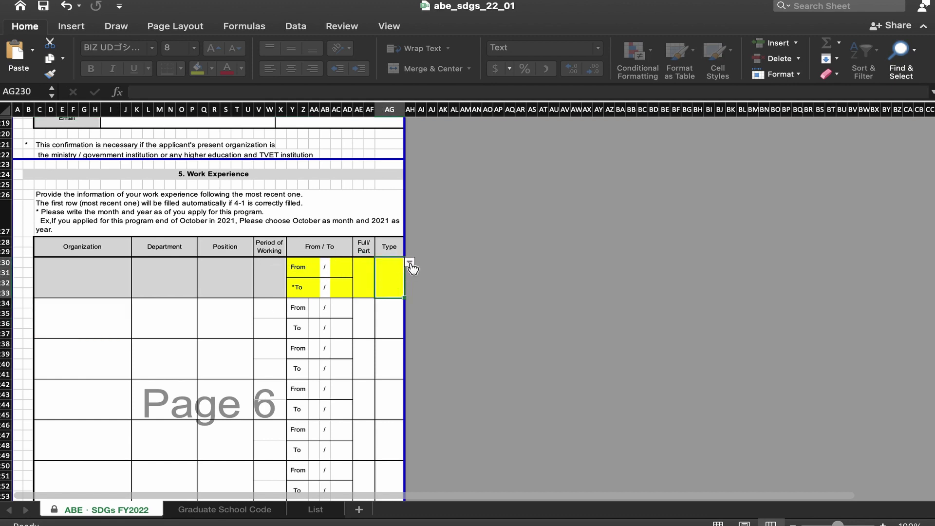
pyautogui.click(410, 263)
pyautogui.click(364, 268)
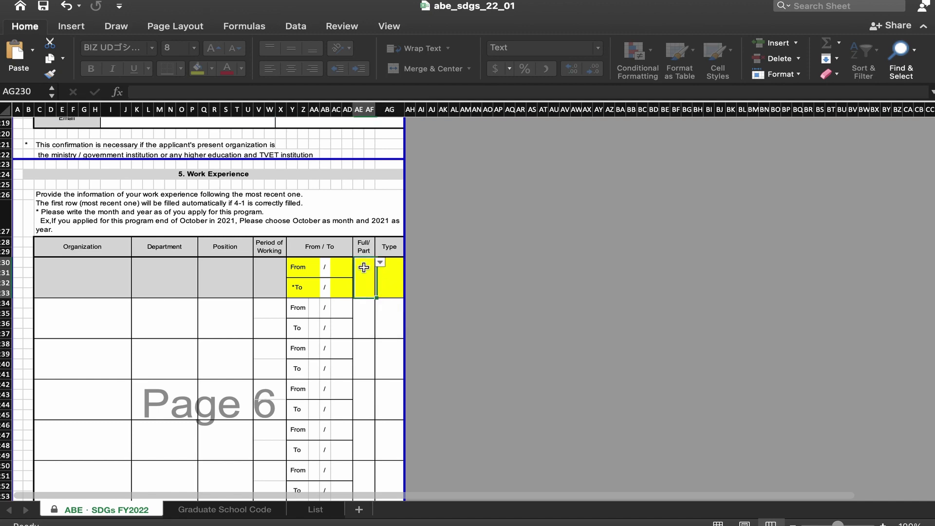
pyautogui.click(380, 263)
pyautogui.click(273, 277)
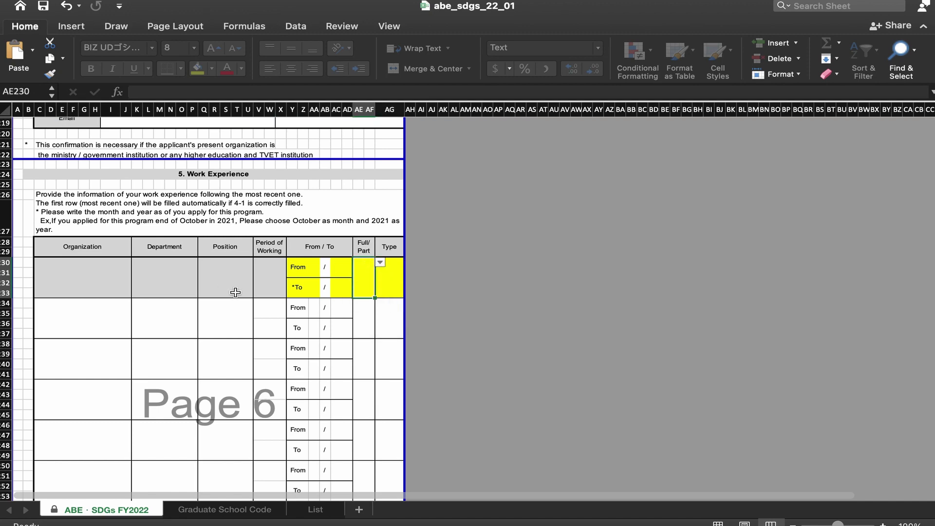
pyautogui.scroll(-10, 235, 292)
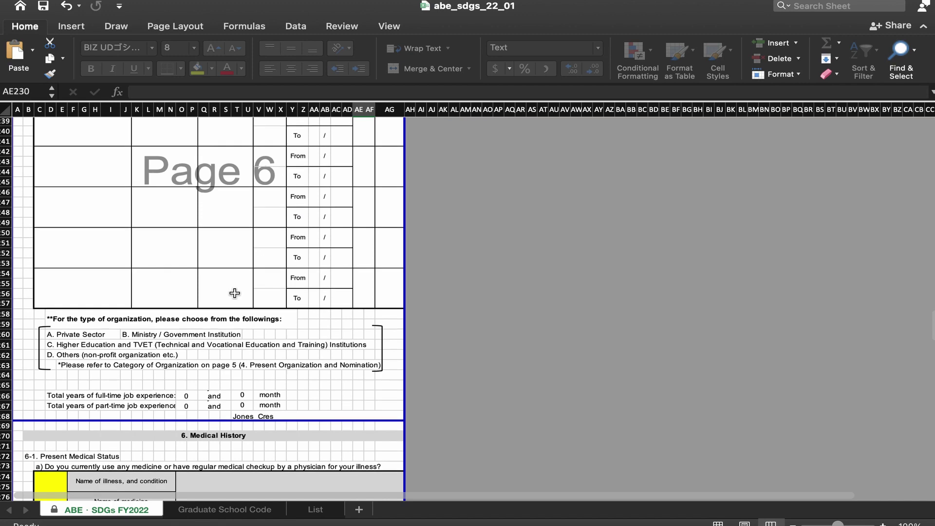
pyautogui.scroll(-11, 235, 293)
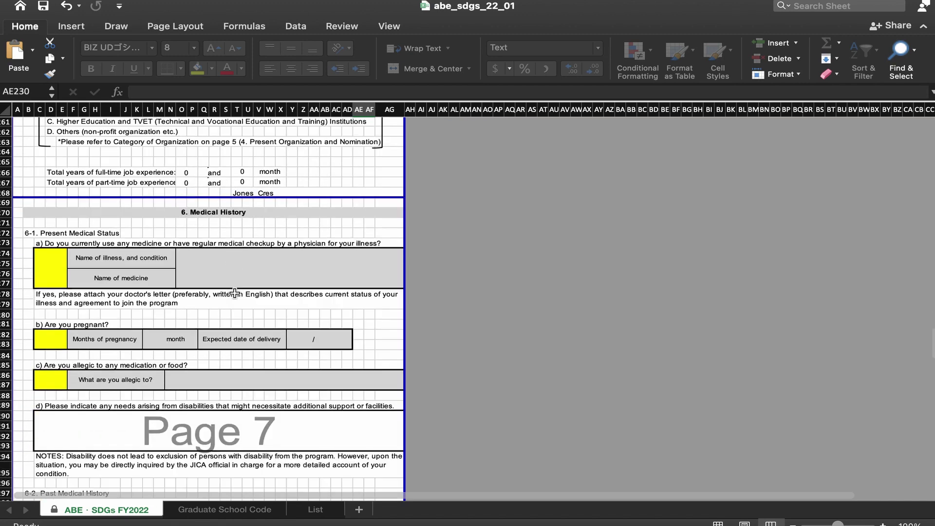
pyautogui.click(240, 277)
pyautogui.click(237, 263)
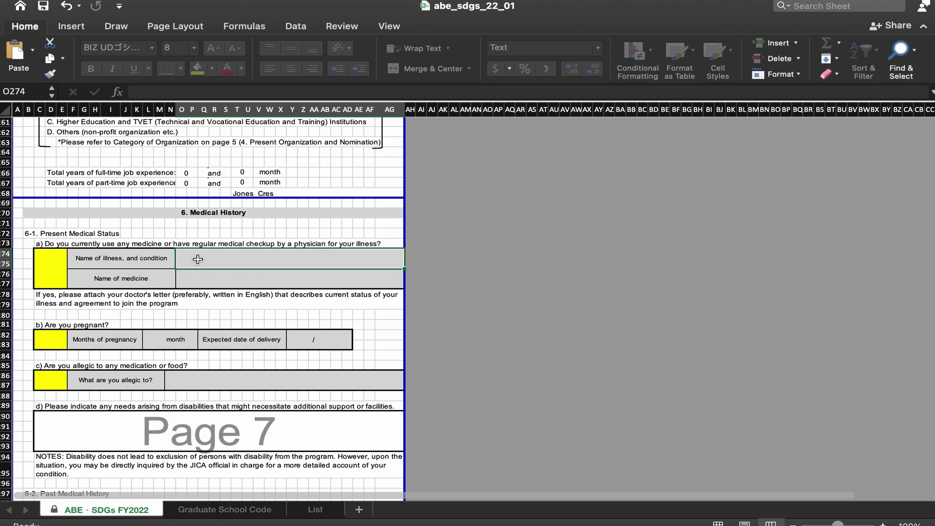
pyautogui.scroll(-2, 216, 309)
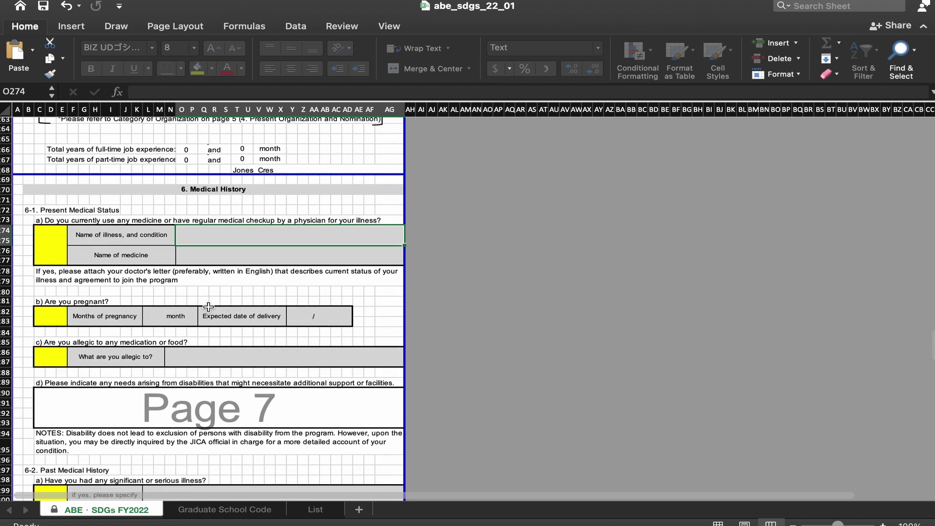
pyautogui.click(307, 317)
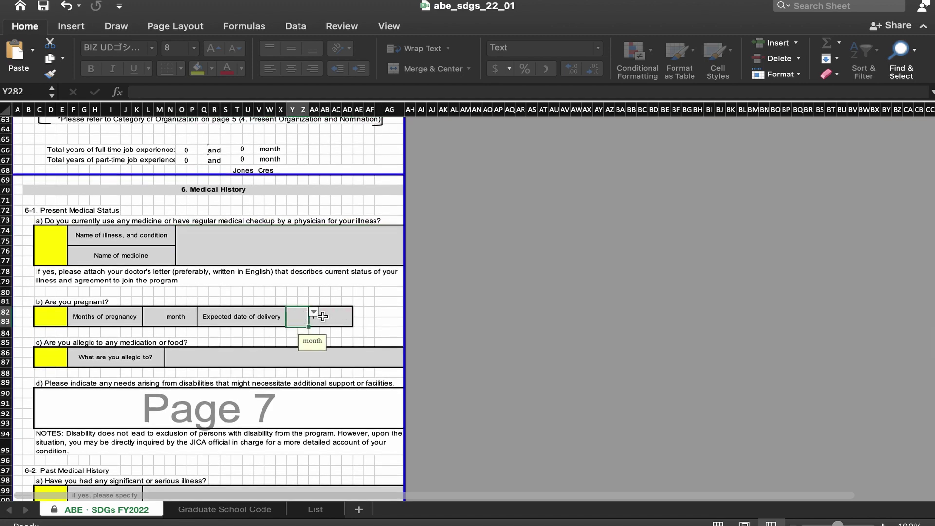
pyautogui.click(343, 317)
pyautogui.click(357, 313)
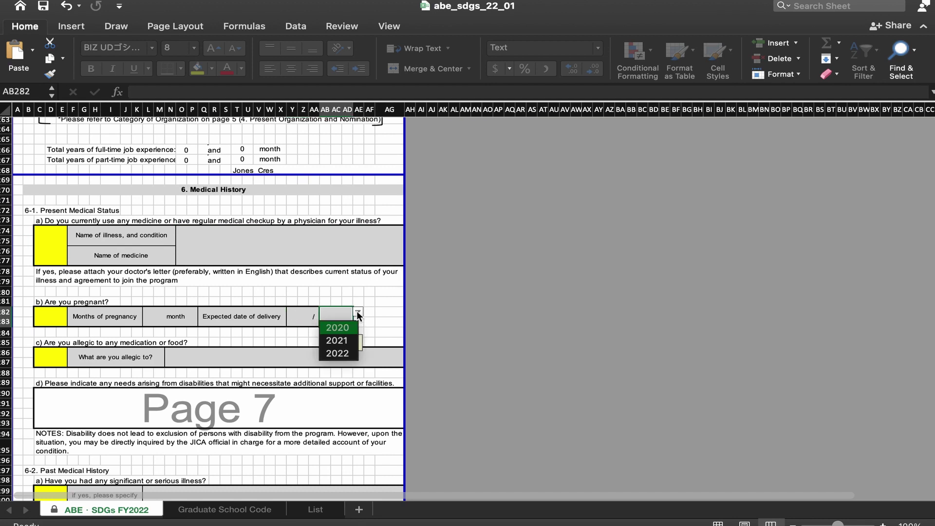
pyautogui.click(357, 312)
pyautogui.scroll(-3, 238, 307)
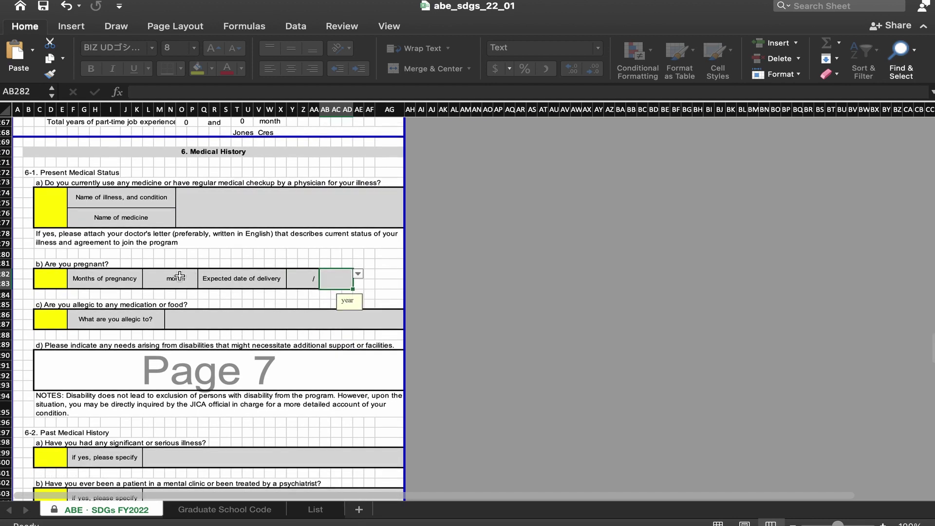
pyautogui.click(305, 280)
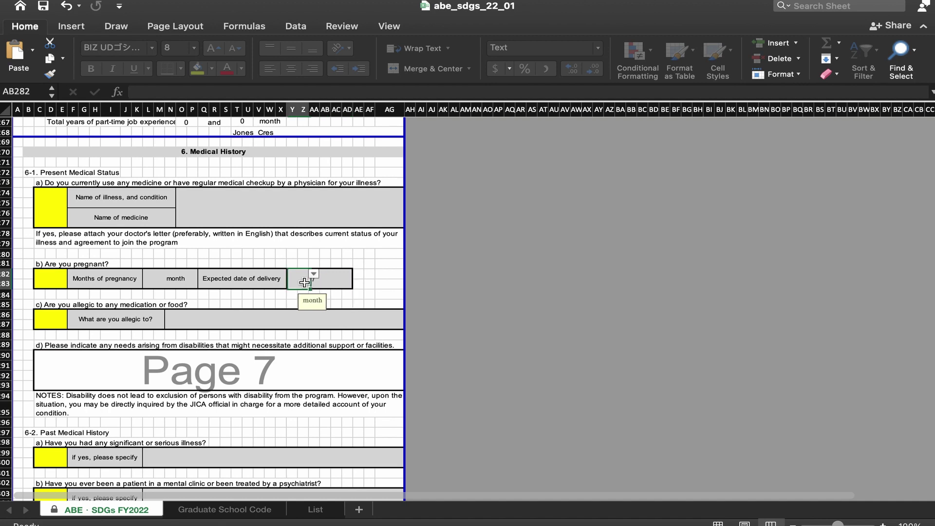
pyautogui.click(314, 275)
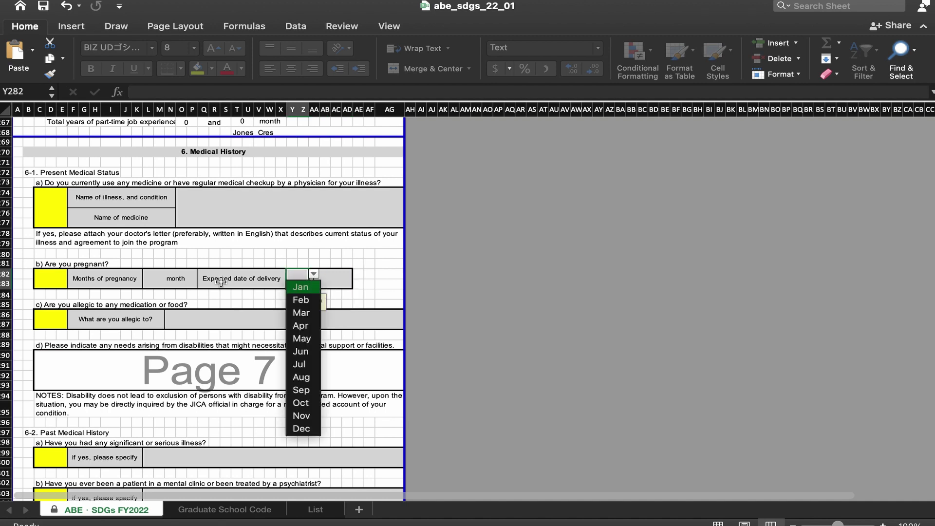
pyautogui.press('Escape')
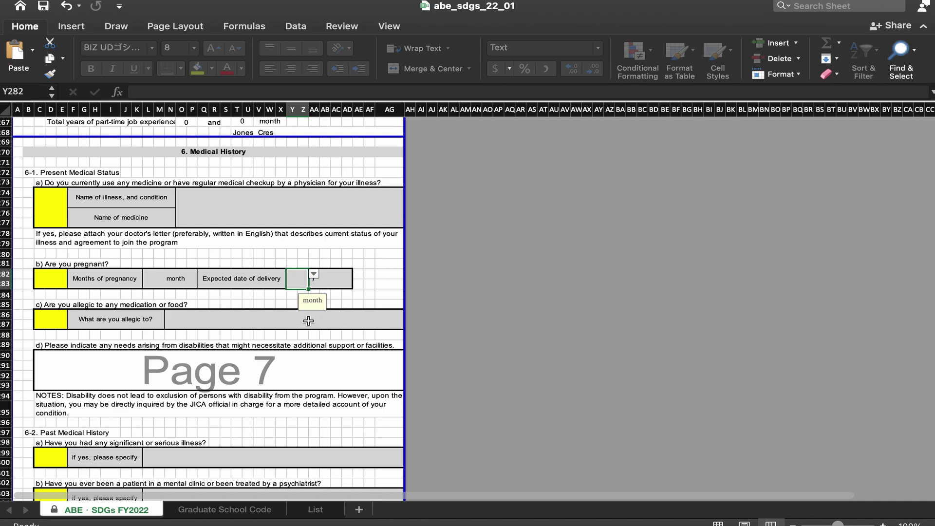
pyautogui.click(308, 321)
pyautogui.scroll(-1, 310, 321)
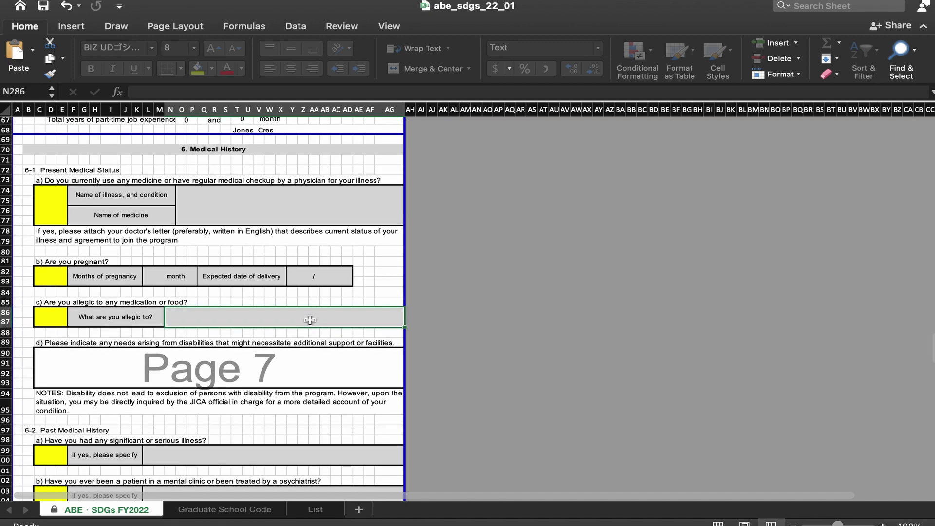
pyautogui.scroll(-2, 312, 317)
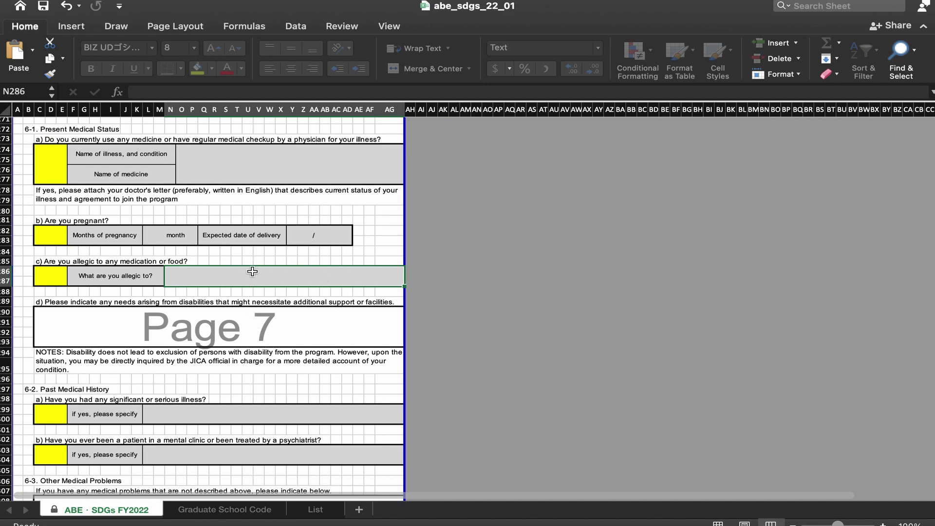
pyautogui.scroll(-3, 259, 277)
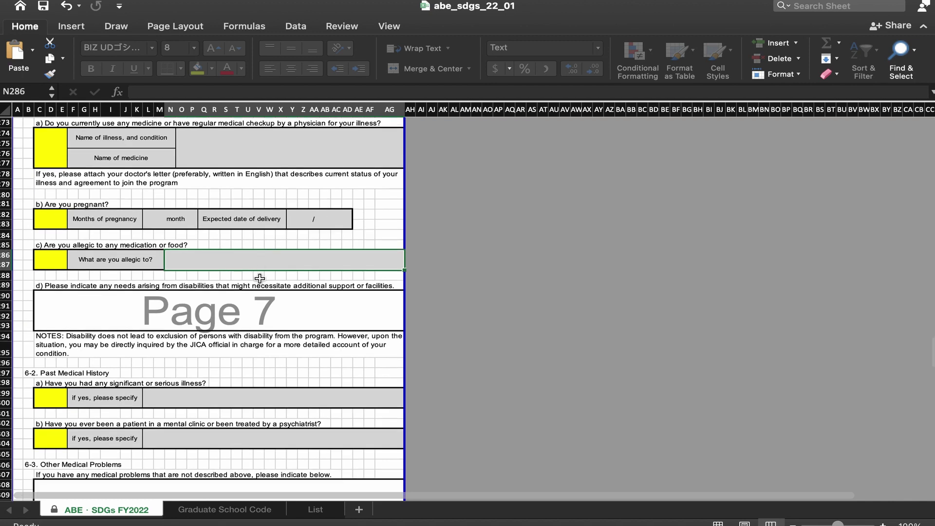
pyautogui.click(262, 273)
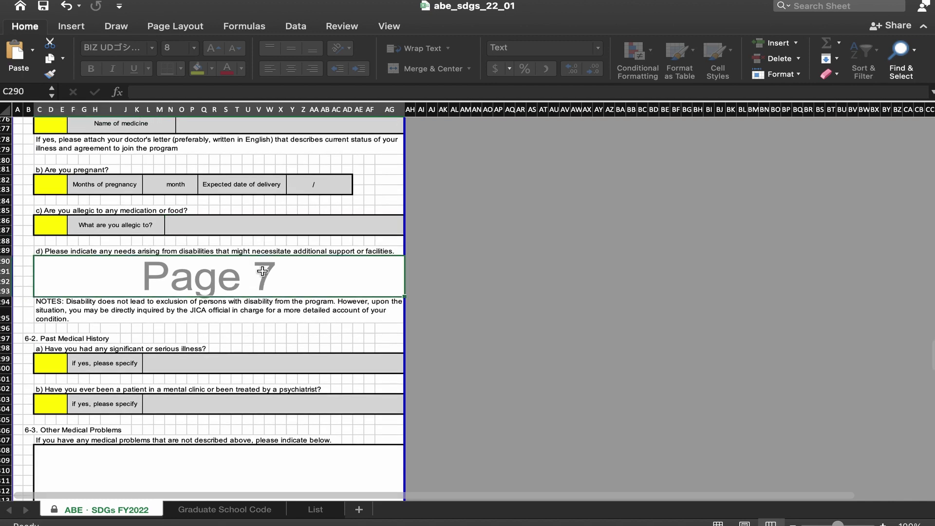
pyautogui.click(277, 231)
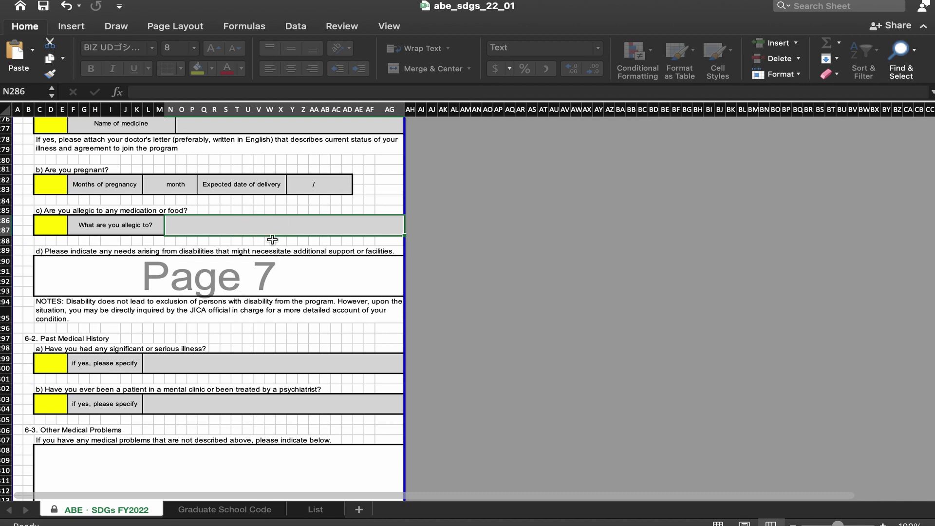
pyautogui.scroll(-5, 282, 257)
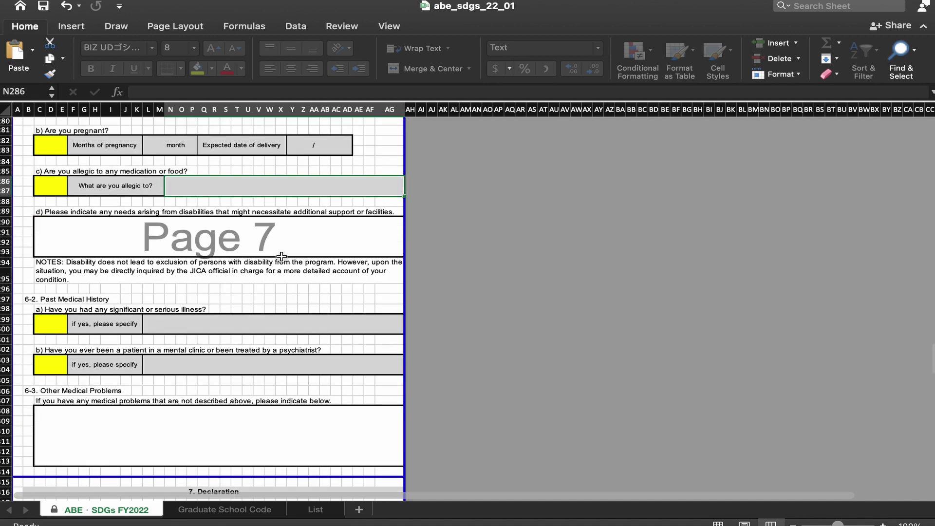
pyautogui.scroll(-3, 273, 293)
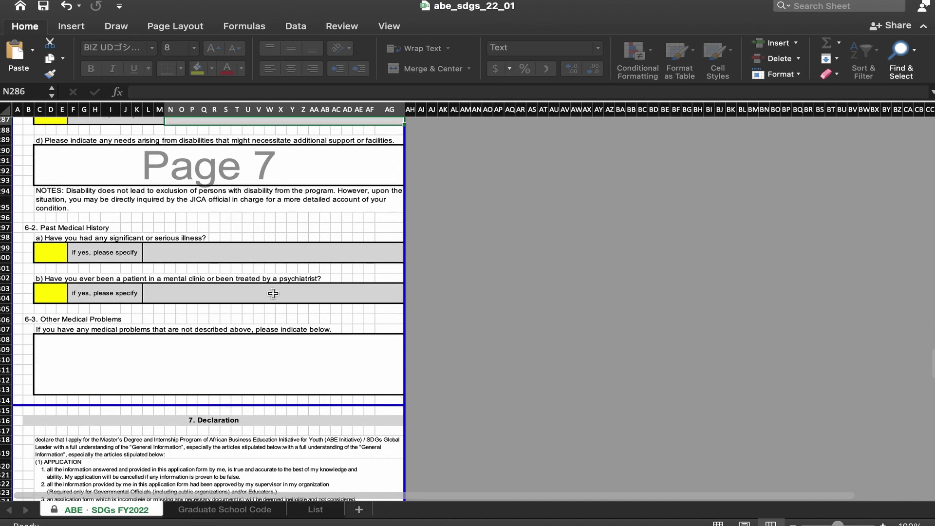
pyautogui.click(251, 254)
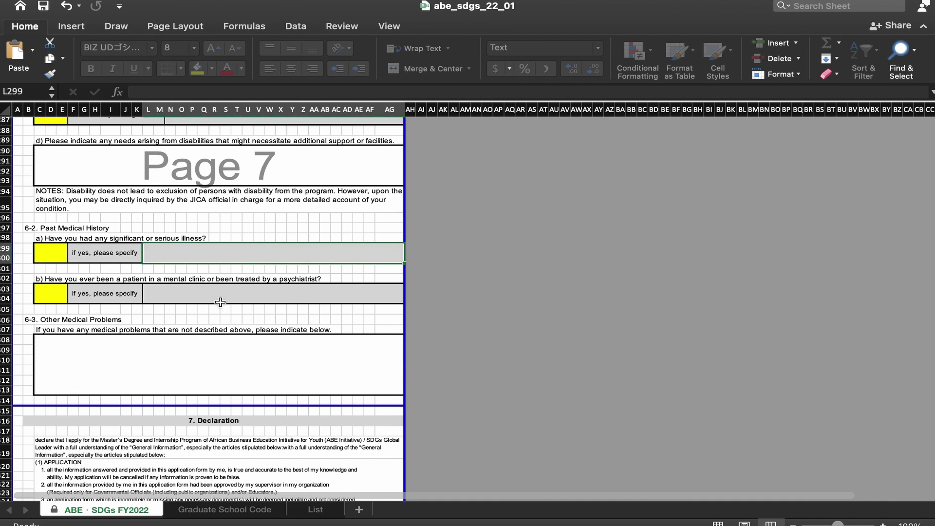
pyautogui.click(248, 290)
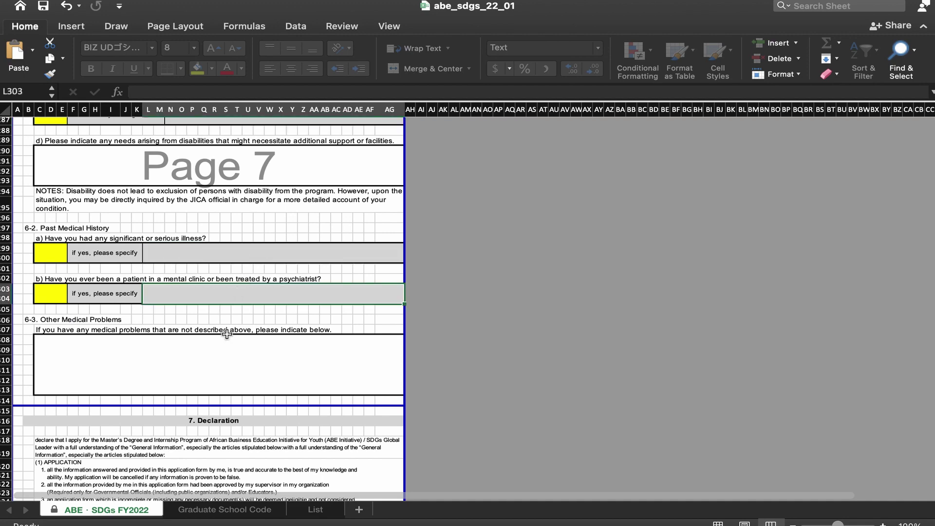
pyautogui.scroll(-3, 227, 333)
pyautogui.scroll(-3, 228, 333)
pyautogui.scroll(2, 227, 332)
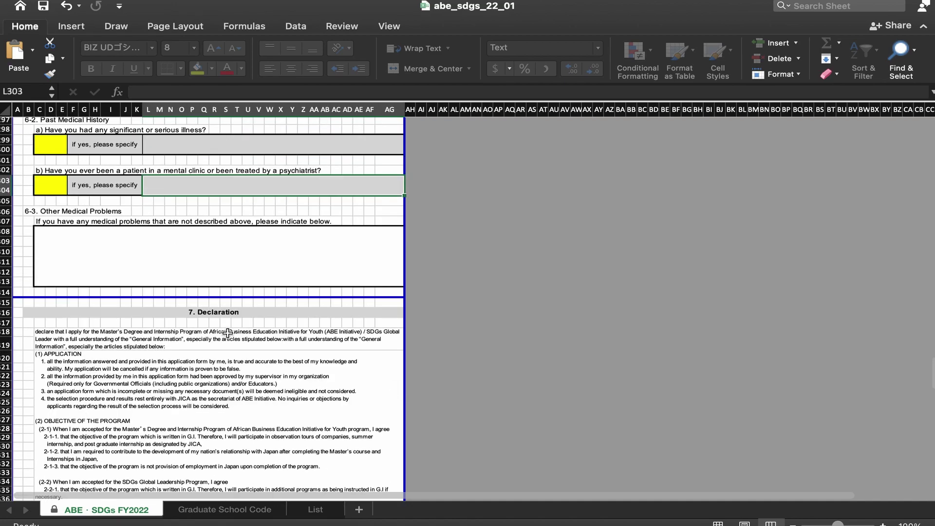
# Step: Scroll down to the Declaration and review its terms and conditions statements
pyautogui.click(185, 256)
pyautogui.scroll(-10, 219, 261)
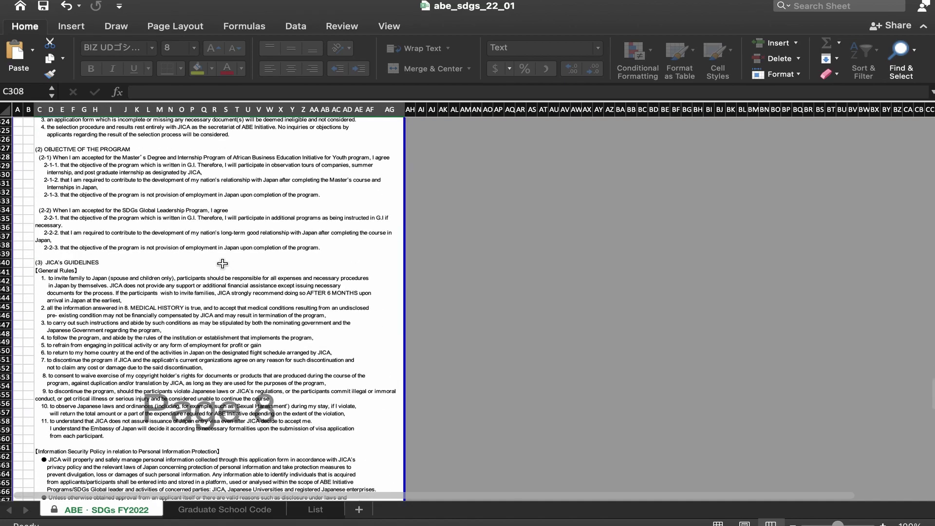
pyautogui.scroll(-6, 222, 264)
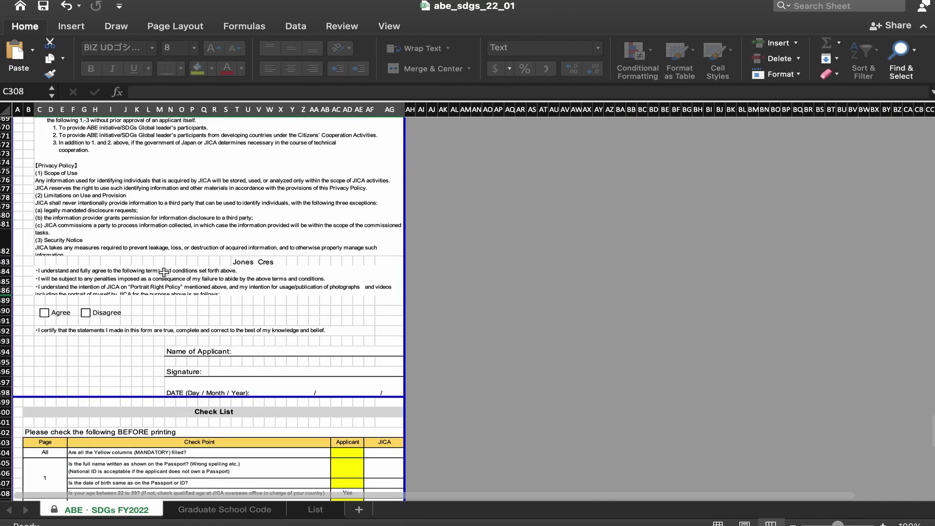
pyautogui.scroll(-3, 191, 346)
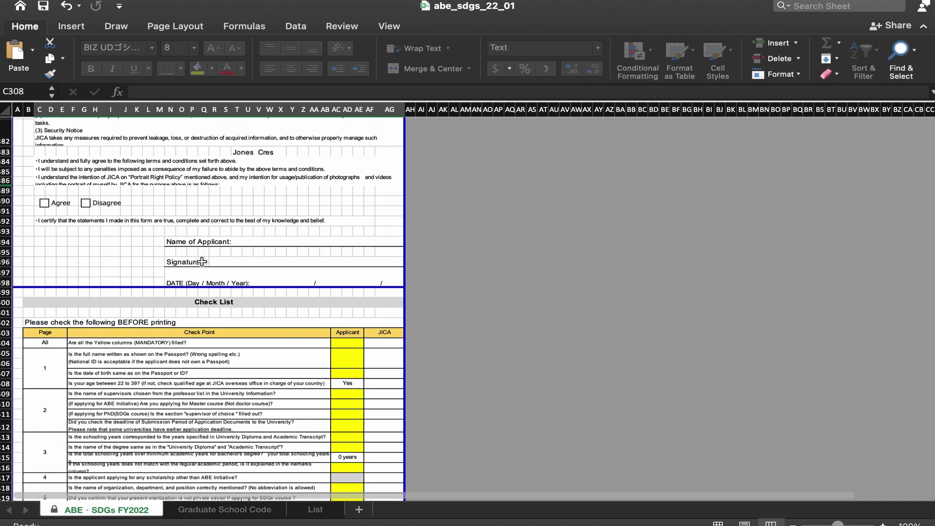
pyautogui.scroll(-1, 202, 261)
pyautogui.scroll(2, 202, 262)
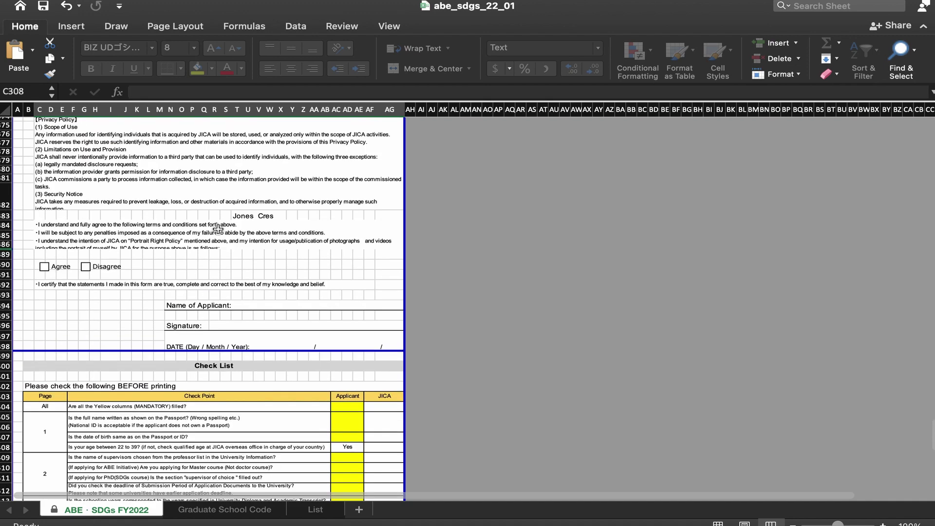
pyautogui.click(260, 217)
pyautogui.click(265, 223)
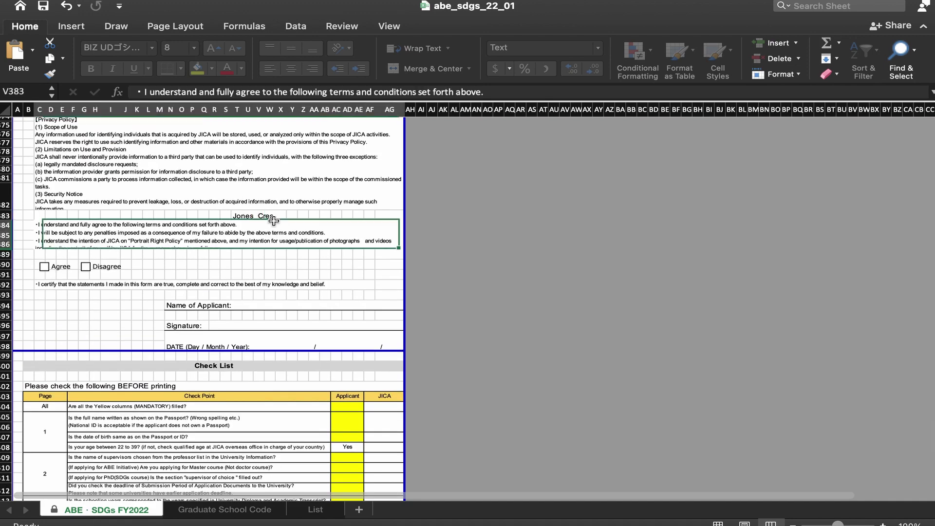
pyautogui.click(203, 264)
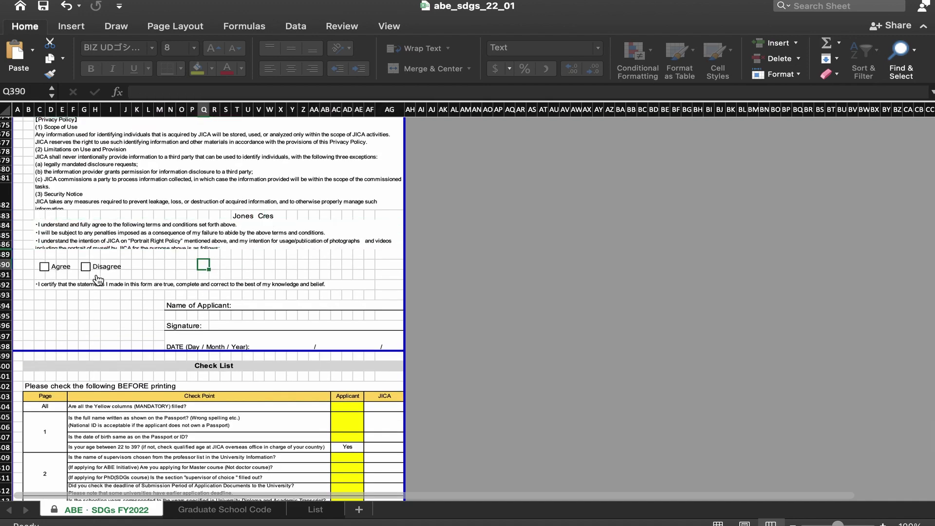
# Step: Tick the Agree checkbox and select the Name of Applicant and Signature cells
pyautogui.click(45, 267)
pyautogui.click(272, 305)
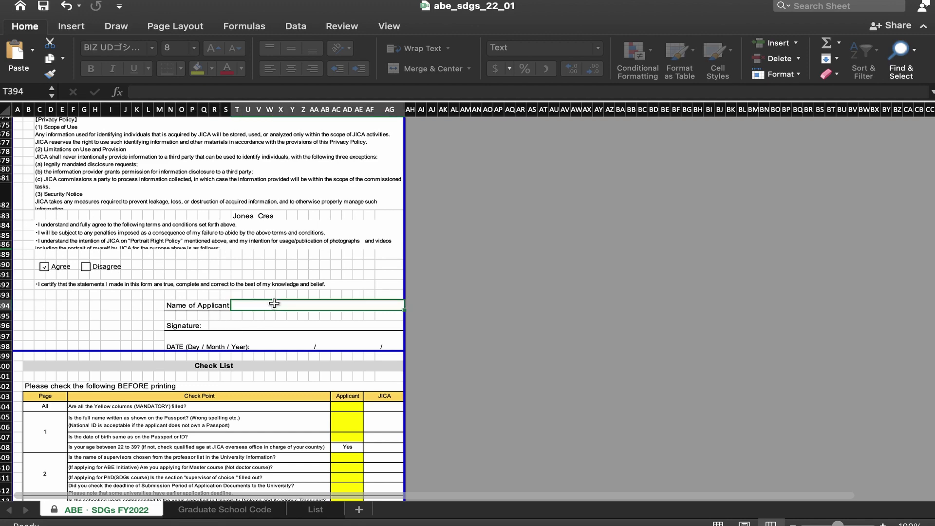
pyautogui.click(240, 329)
pyautogui.scroll(-5, 214, 298)
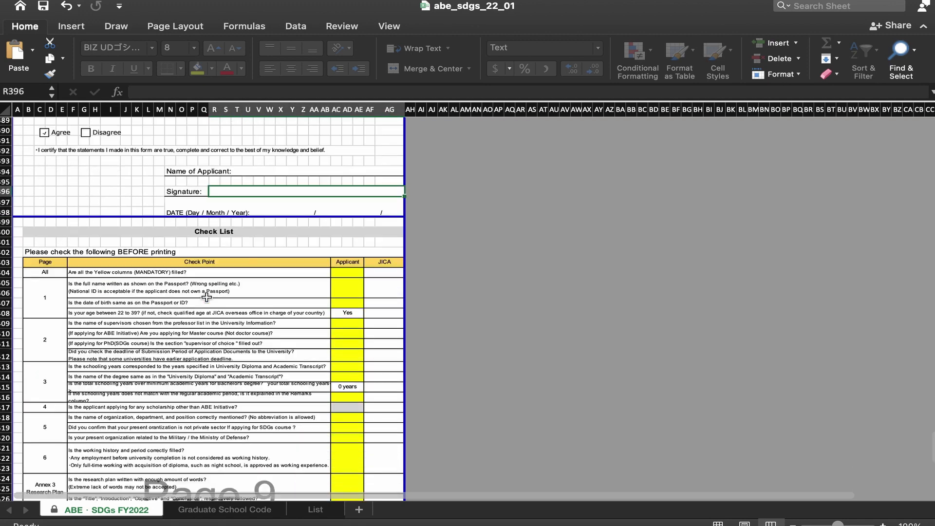
pyautogui.scroll(-2, 352, 253)
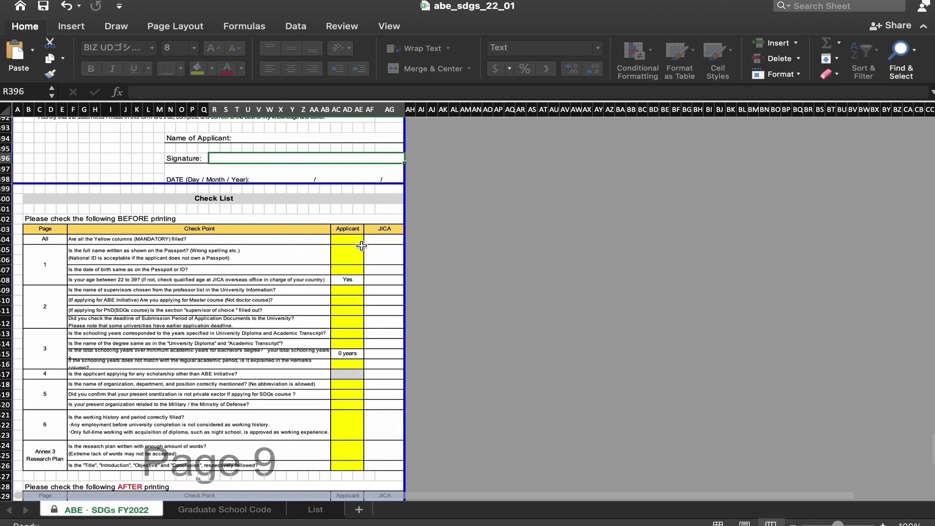
# Step: Answer Yes in AC404 for all yellow mandatory fields filled, then view the AFTER printing checklist
pyautogui.click(349, 239)
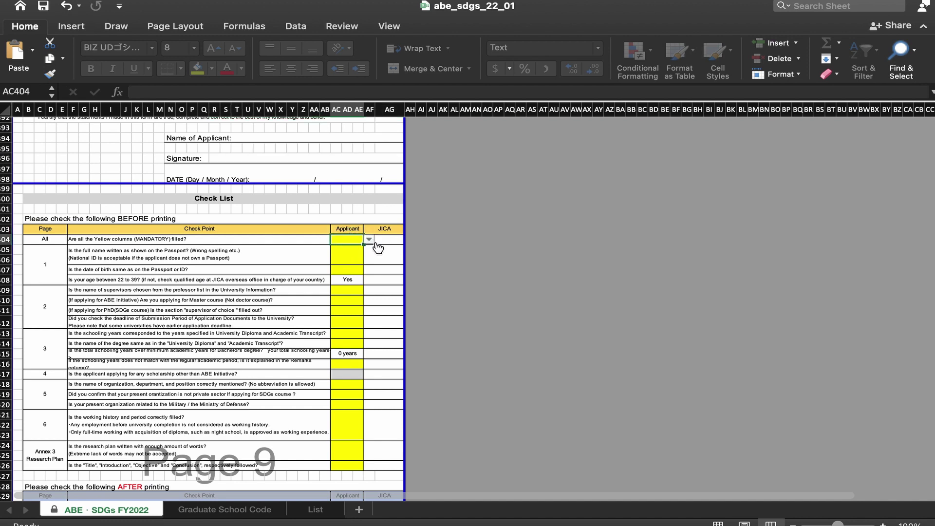
pyautogui.click(369, 241)
pyautogui.click(347, 260)
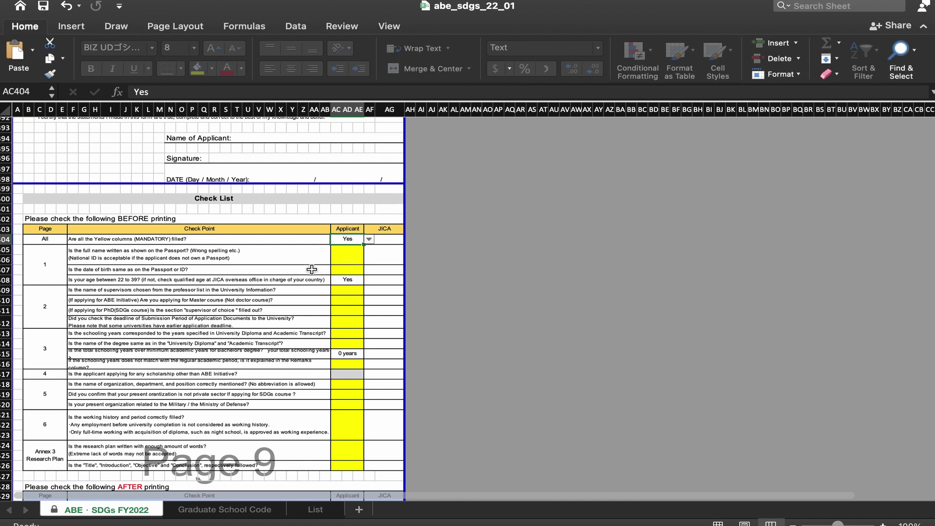
pyautogui.scroll(-3, 311, 269)
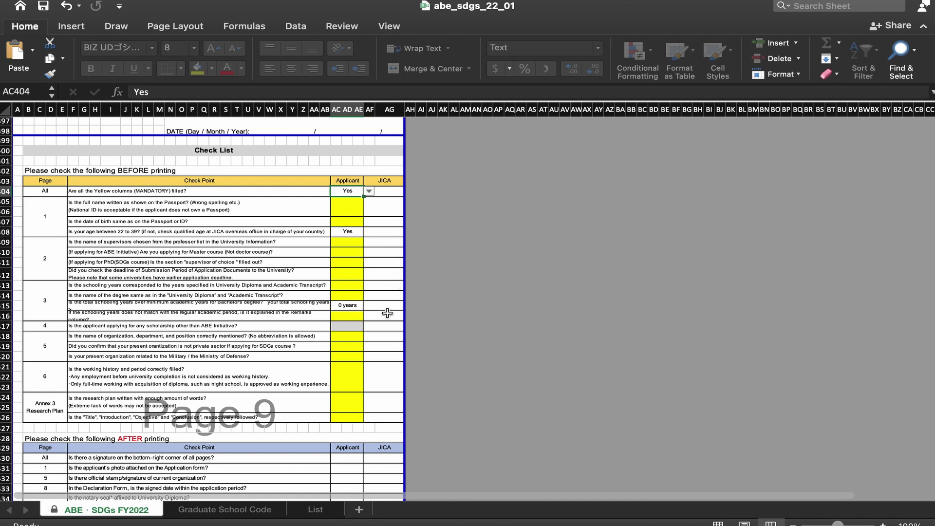
pyautogui.scroll(-3, 311, 315)
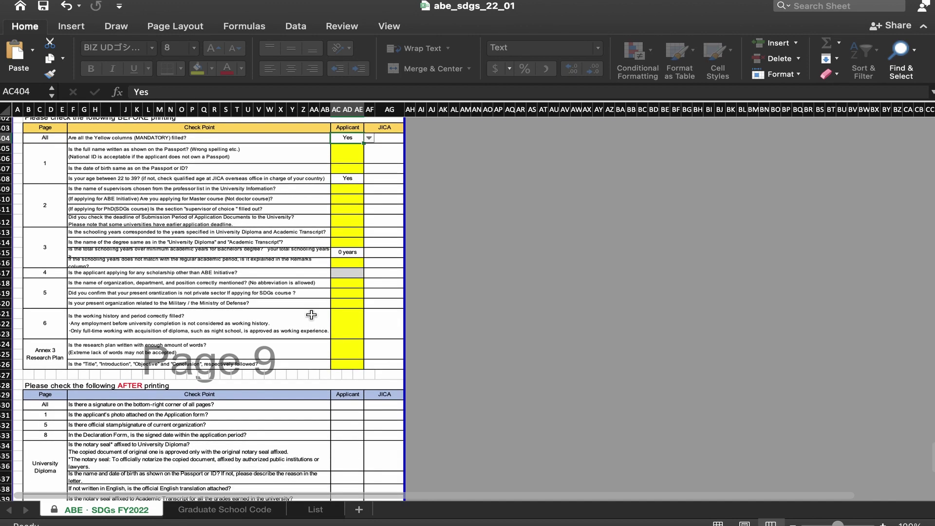
pyautogui.scroll(5, 311, 315)
pyautogui.scroll(-3, 230, 283)
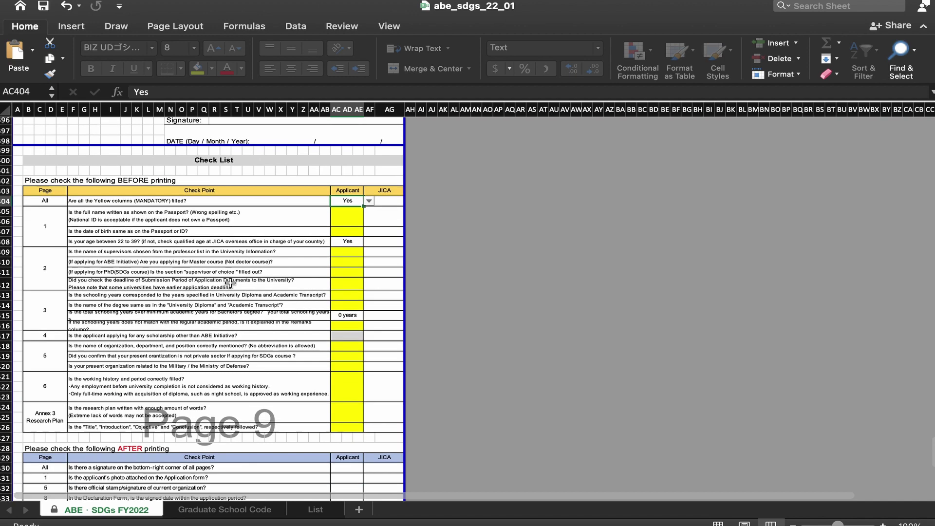
pyautogui.click(133, 422)
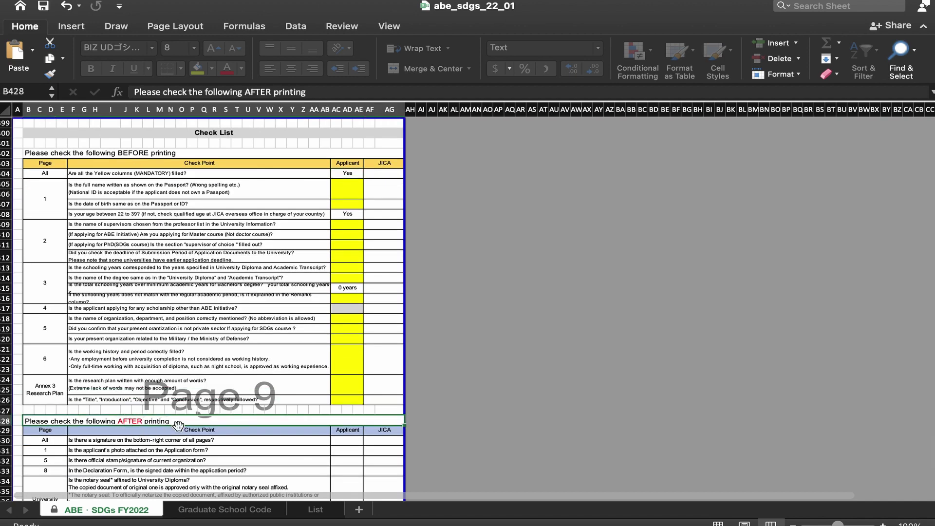
pyautogui.scroll(-8, 335, 252)
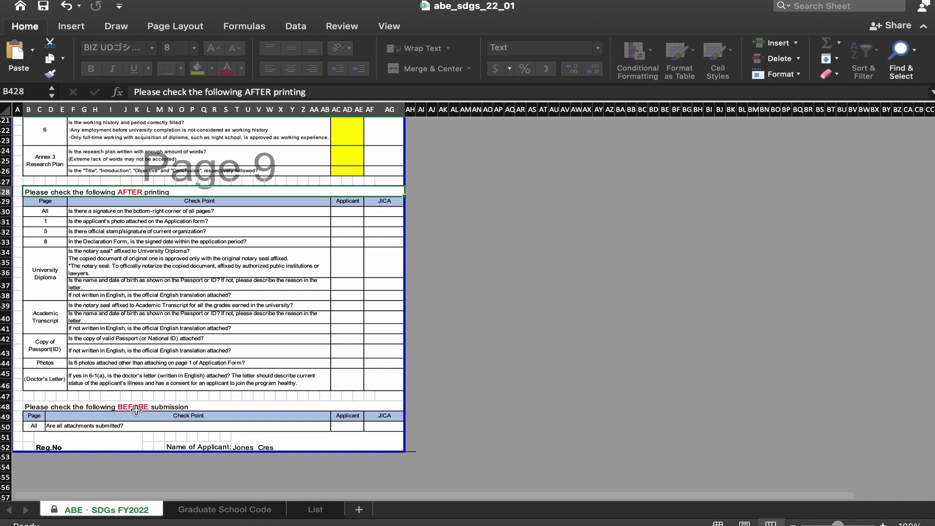
pyautogui.scroll(-4, 196, 383)
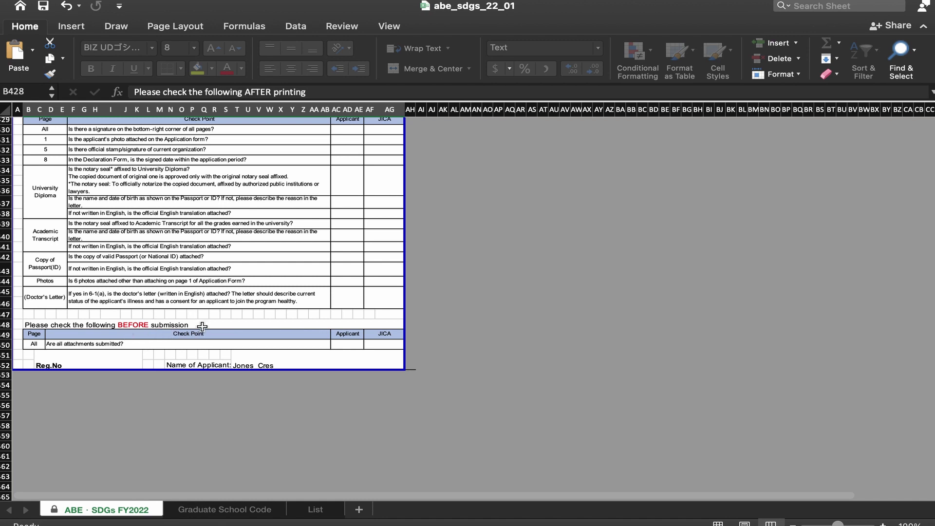
pyautogui.click(262, 363)
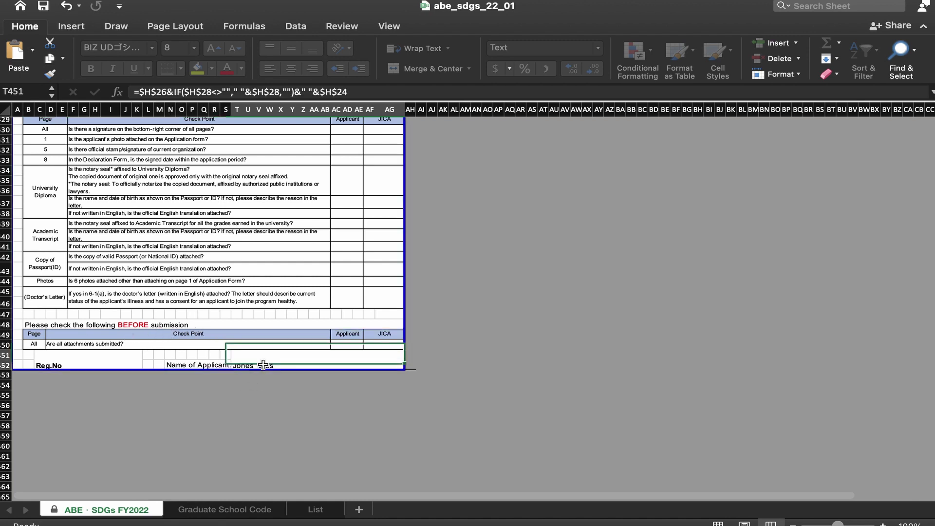
pyautogui.click(86, 360)
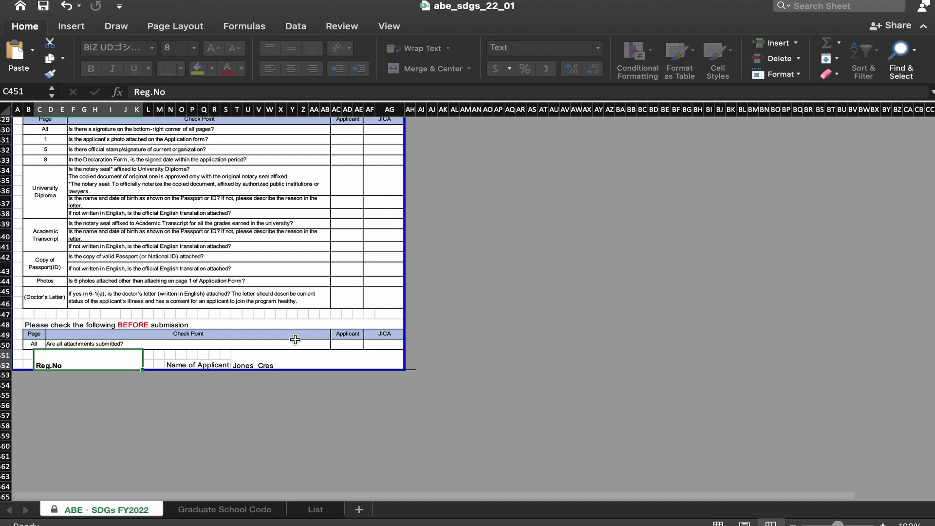
pyautogui.click(219, 347)
pyautogui.click(345, 347)
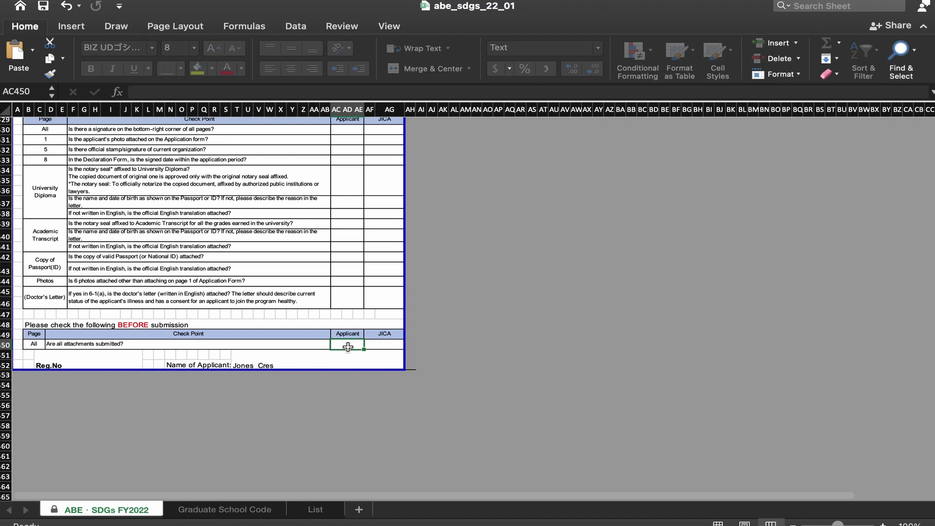
pyautogui.scroll(-4, 336, 348)
pyautogui.scroll(20, 340, 358)
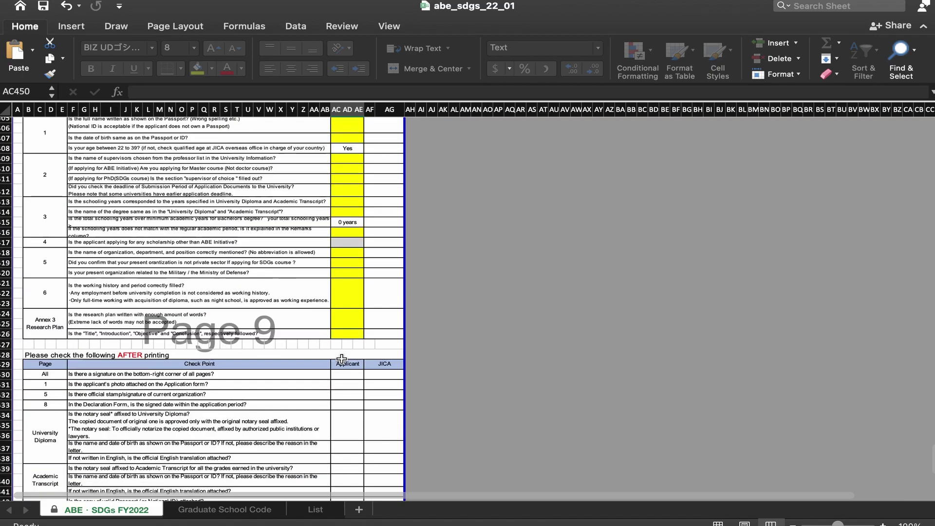
pyautogui.scroll(20, 343, 363)
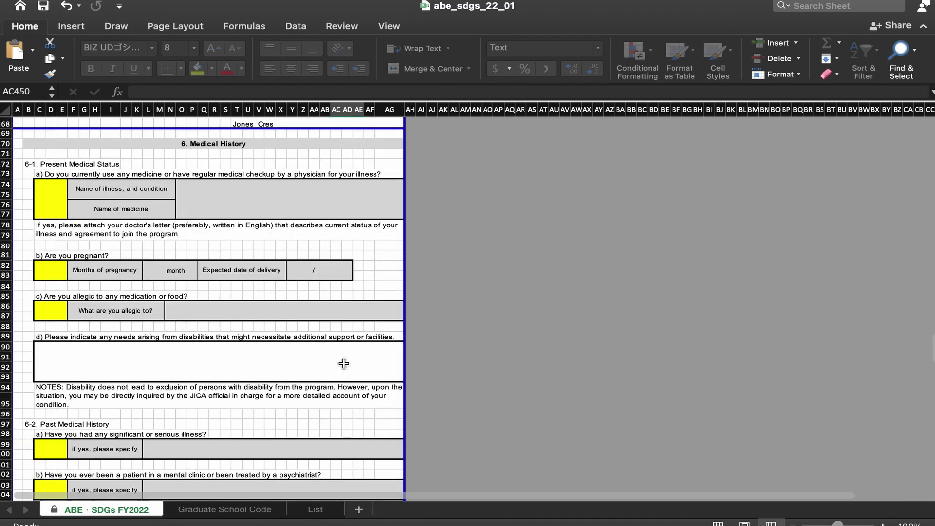
pyautogui.scroll(20, 342, 364)
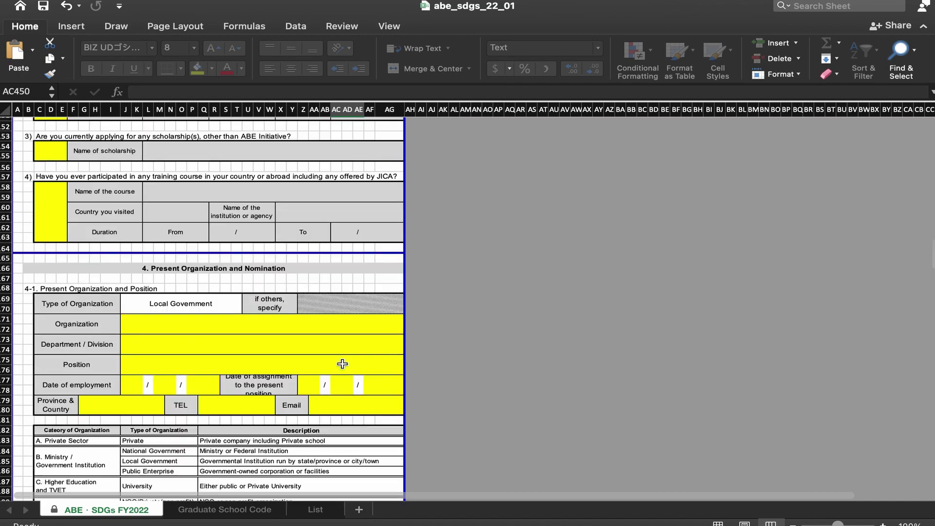
pyautogui.scroll(20, 343, 364)
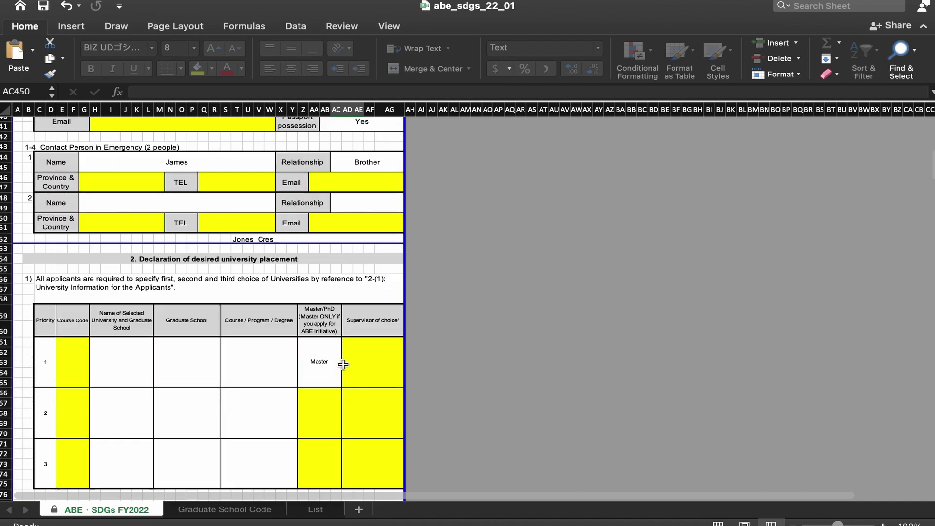
pyautogui.click(211, 510)
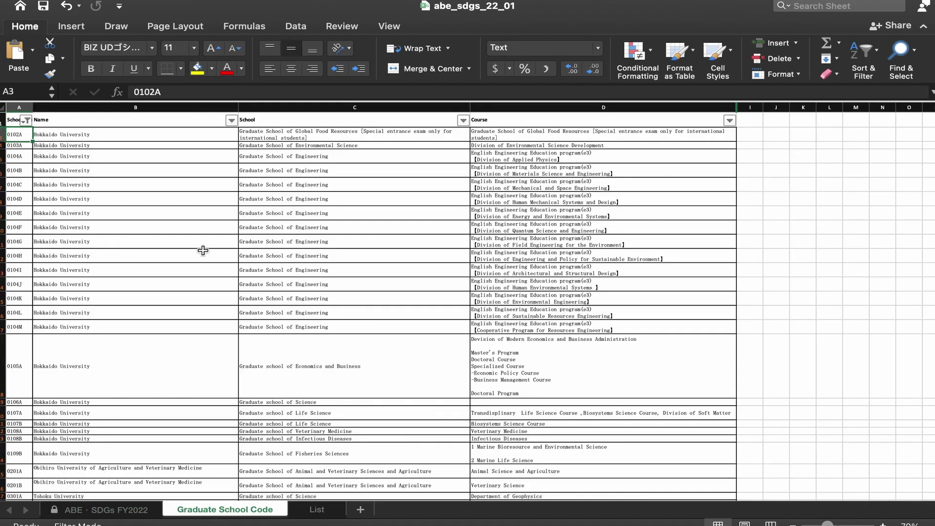
pyautogui.click(112, 509)
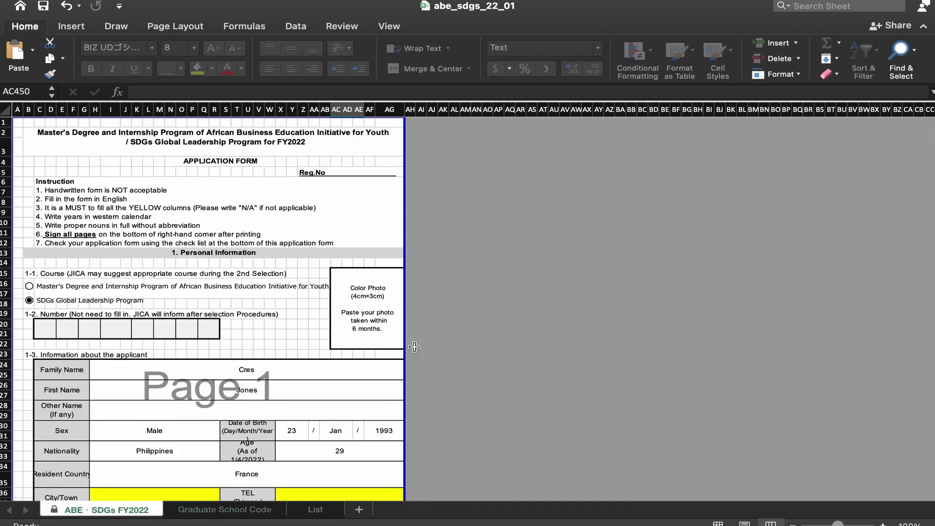
pyautogui.moveTo(554, 1)
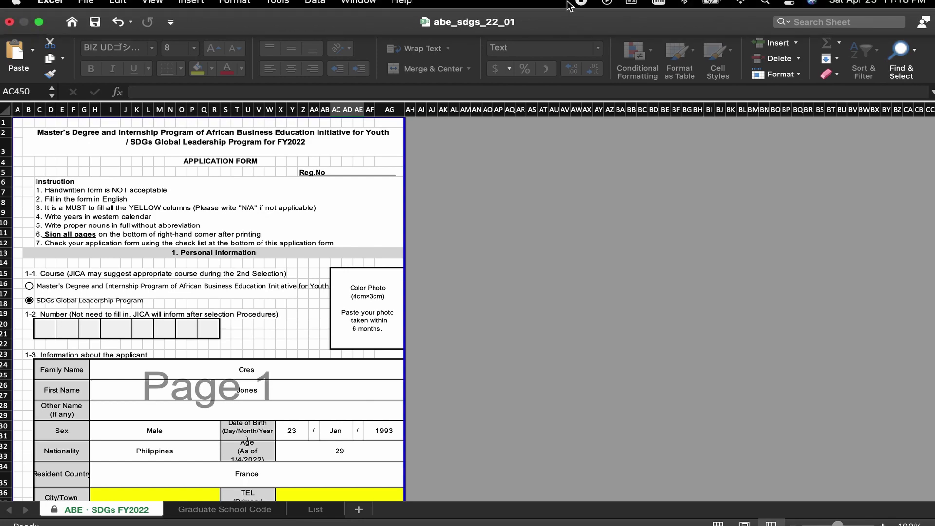